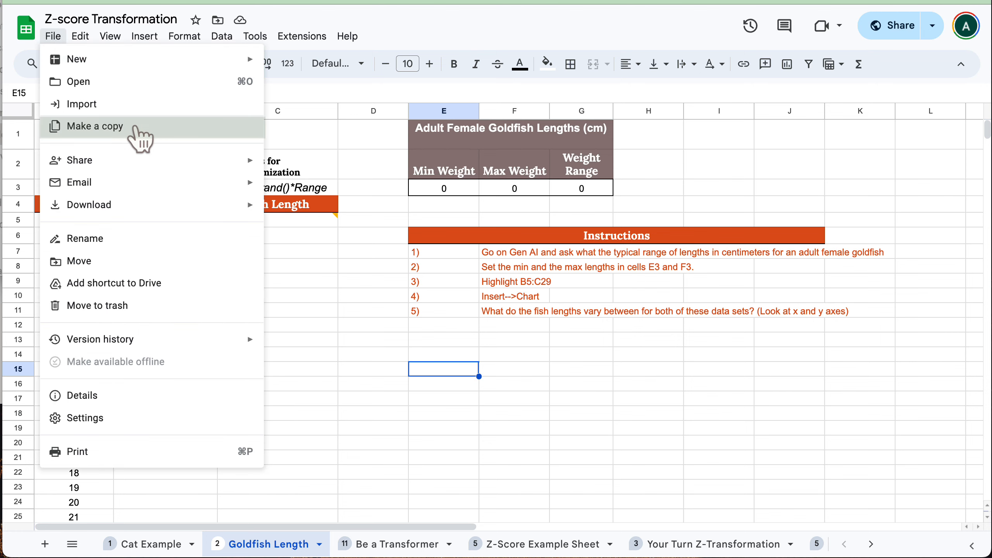
- Open the Cat Example sheet and read the ChatGPT answer on typical household adult cat weights
click(376, 174)
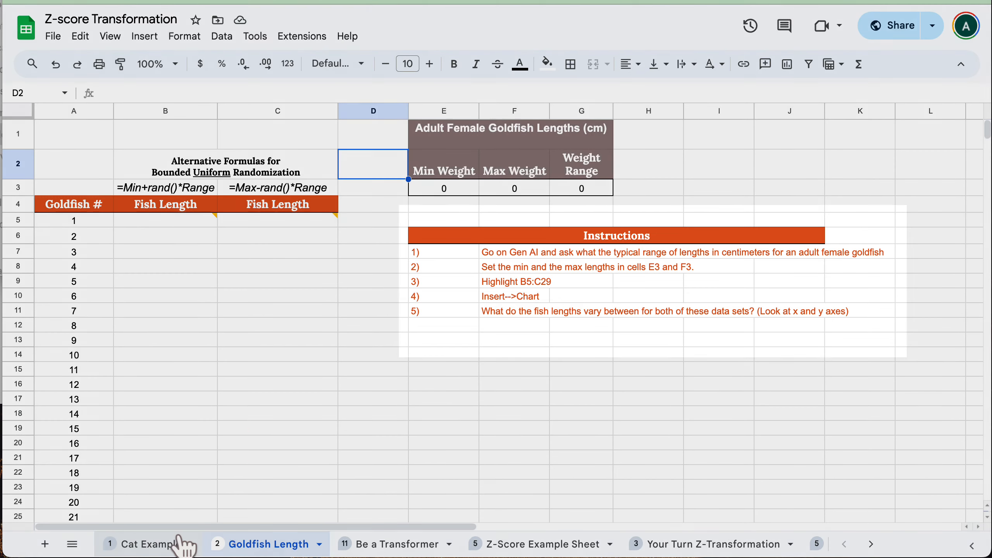
click(185, 544)
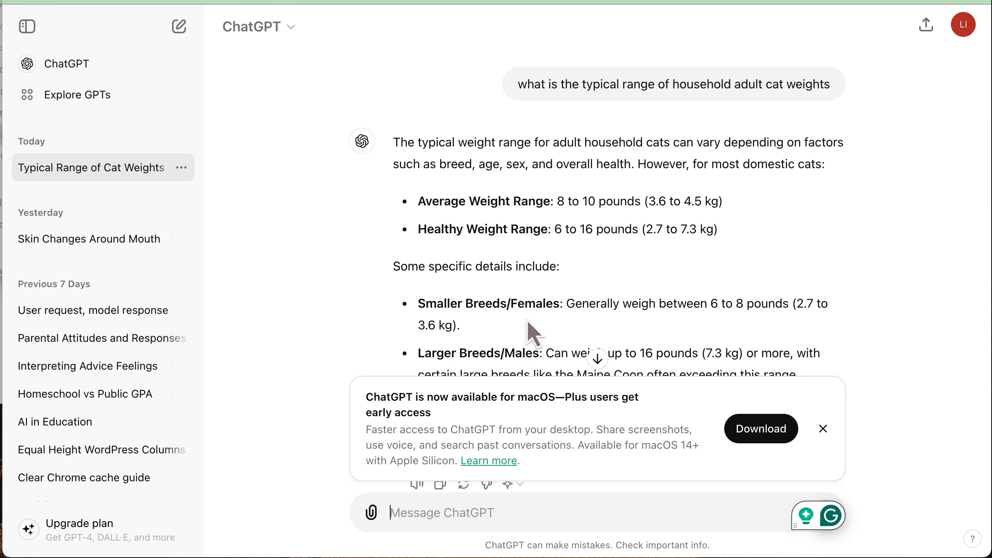
scroll(504, 307, down, 1)
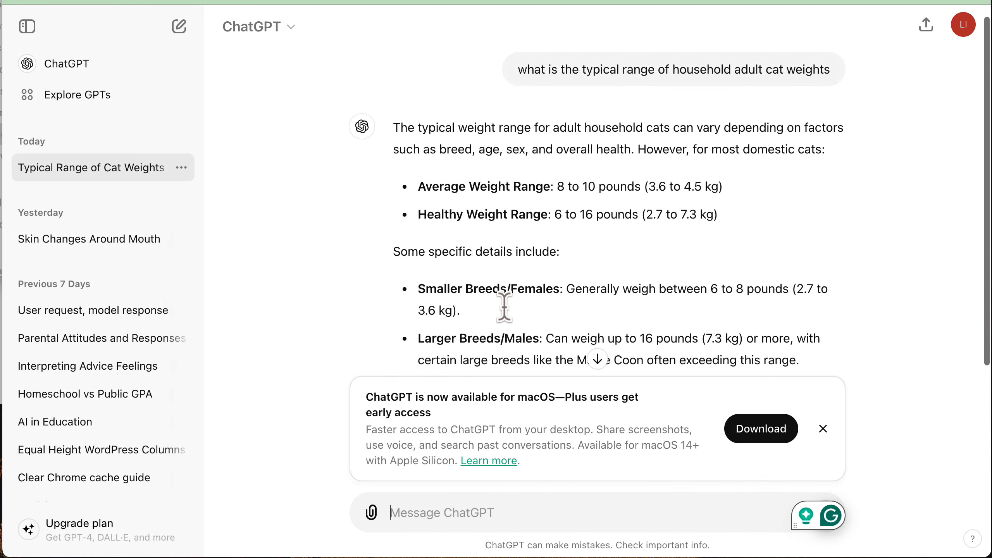
scroll(504, 306, down, 3)
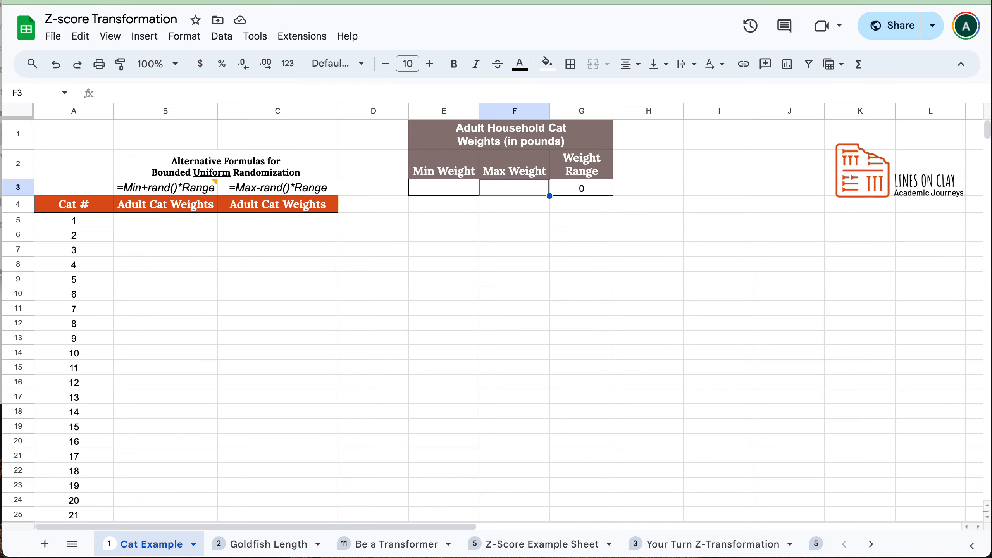
- Enter 6 as the minimum weight in E3 and 16 as the maximum weight in F3, and check the range formula in G3
click(519, 253)
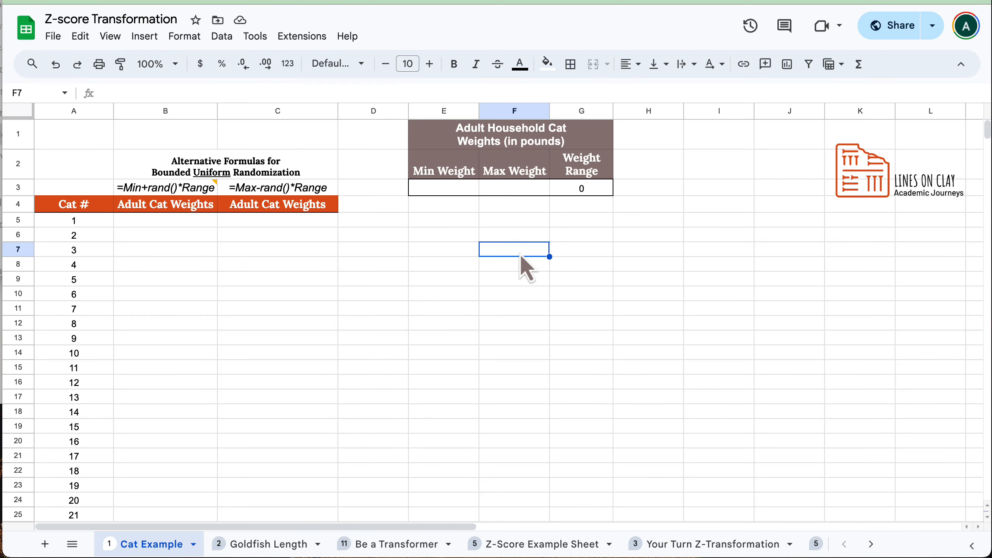
key(Left)
key(Up)
key(Up)
key(Up)
key(Up)
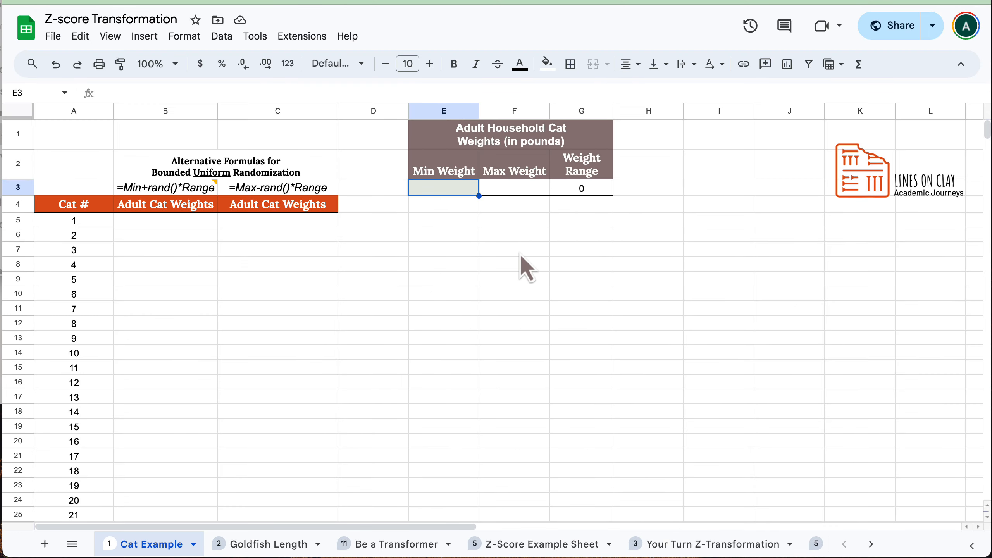
text(6)
key(Tab)
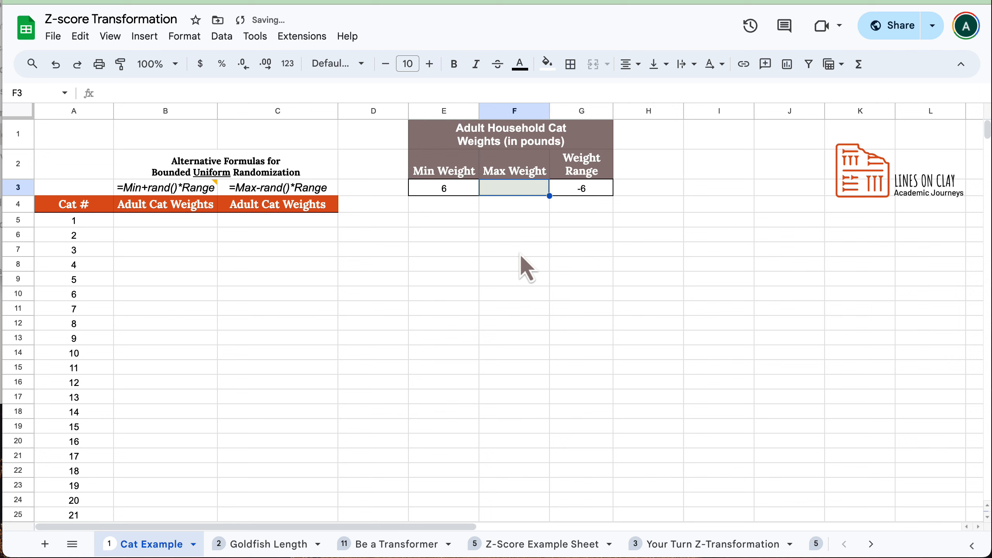
text(16)
key(Return)
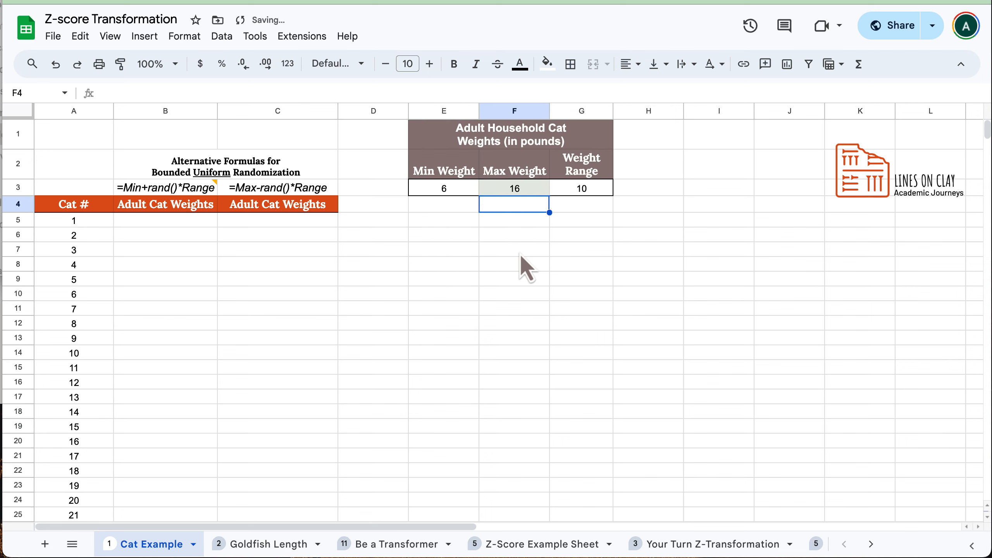
key(Up)
key(Right)
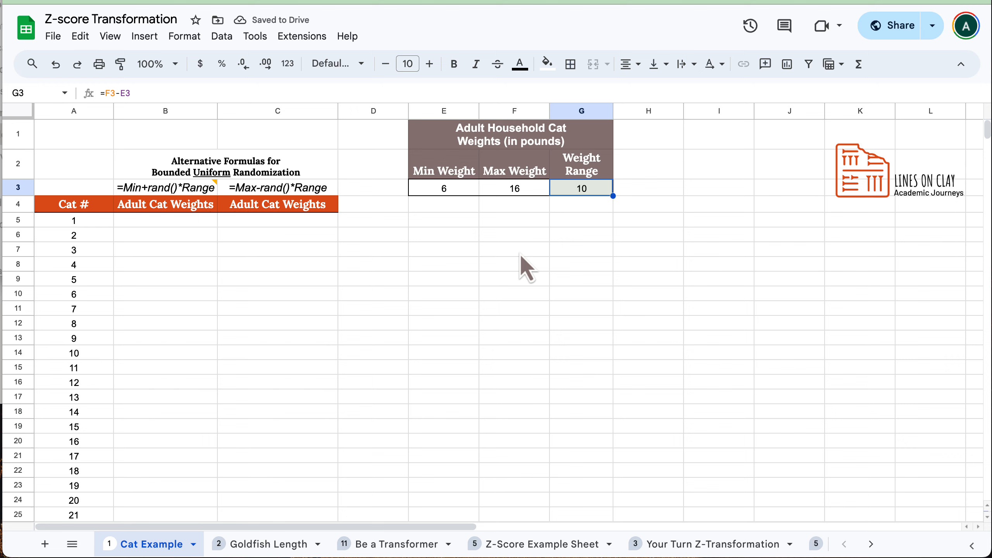
- Enter the formula =rand() in B5 for the first cat's weight
click(206, 220)
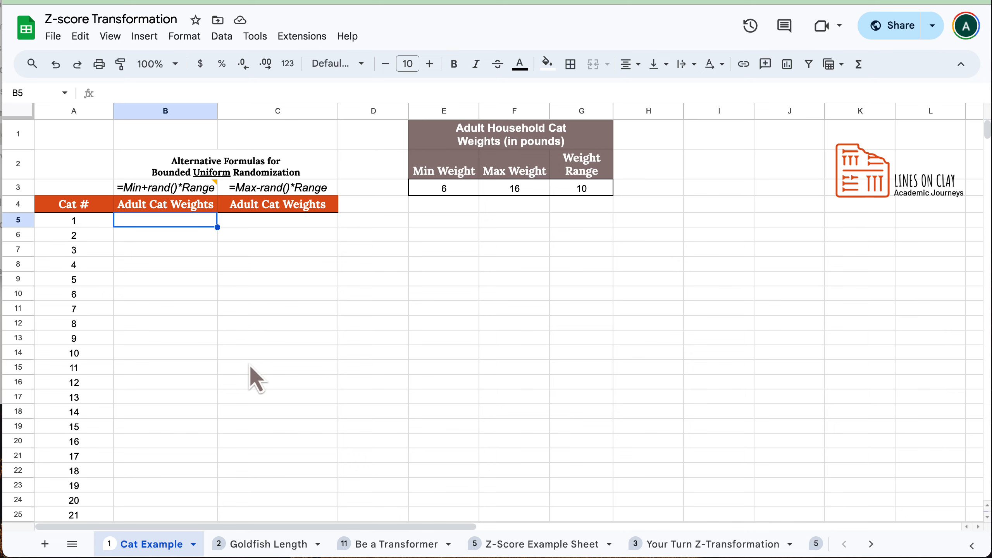
text(=r)
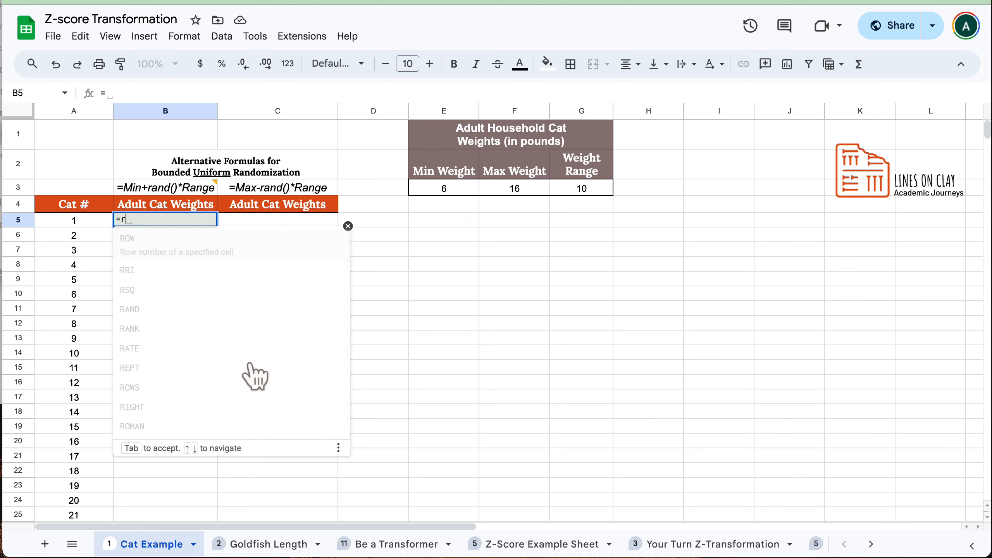
text(and())
key(Return)
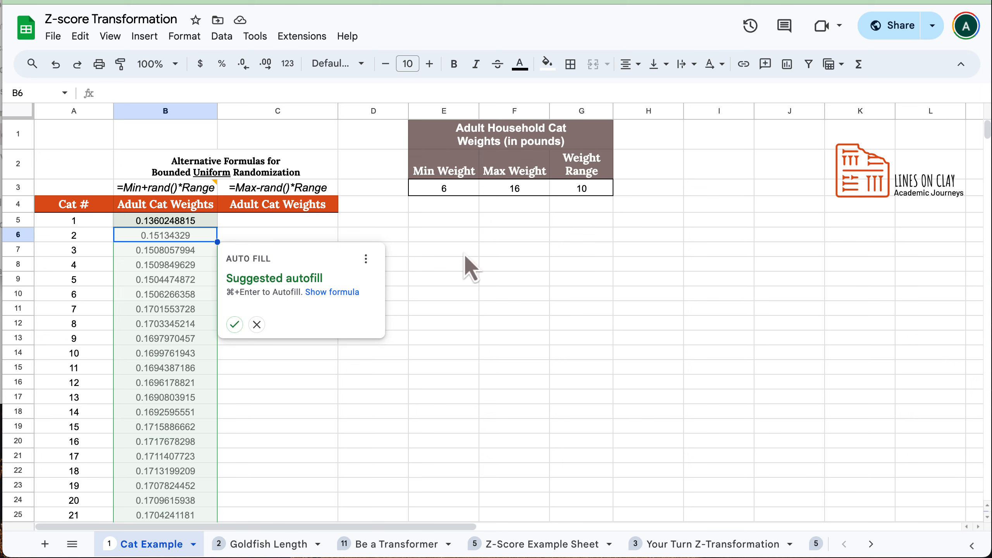
- Multiply the random formula in B5 by the absolute weight range, =rand()*$G$3, and fill it down through B29
click(163, 220)
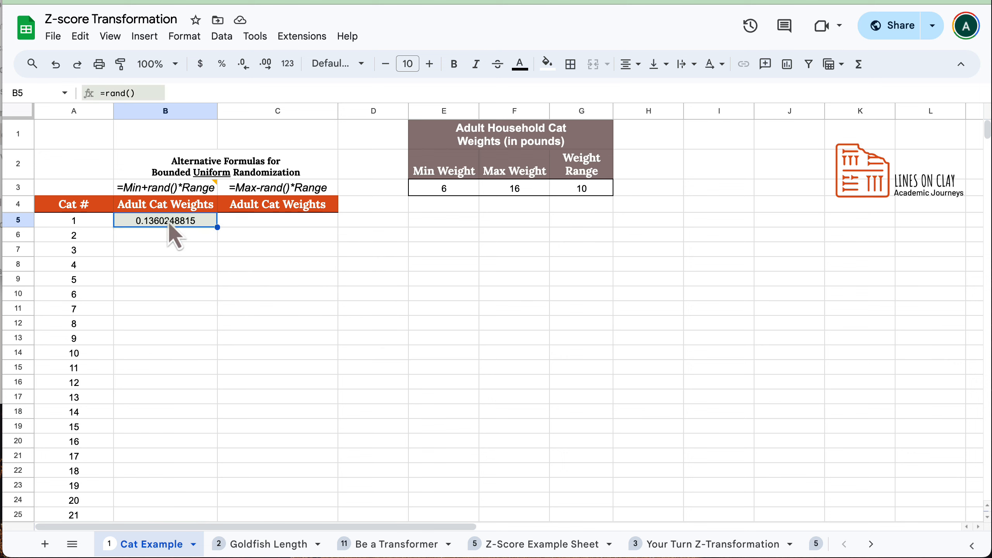
click(146, 93)
text(*)
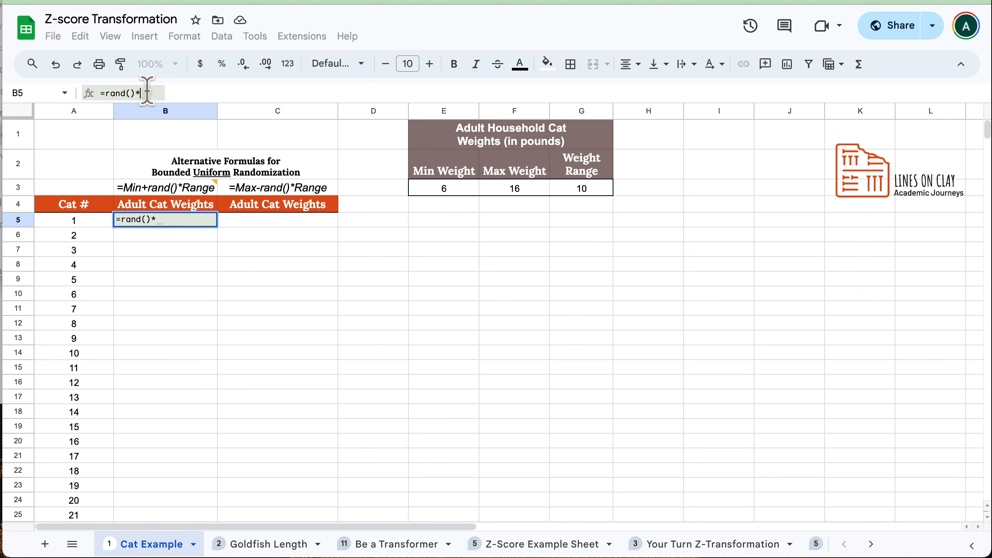
click(570, 190)
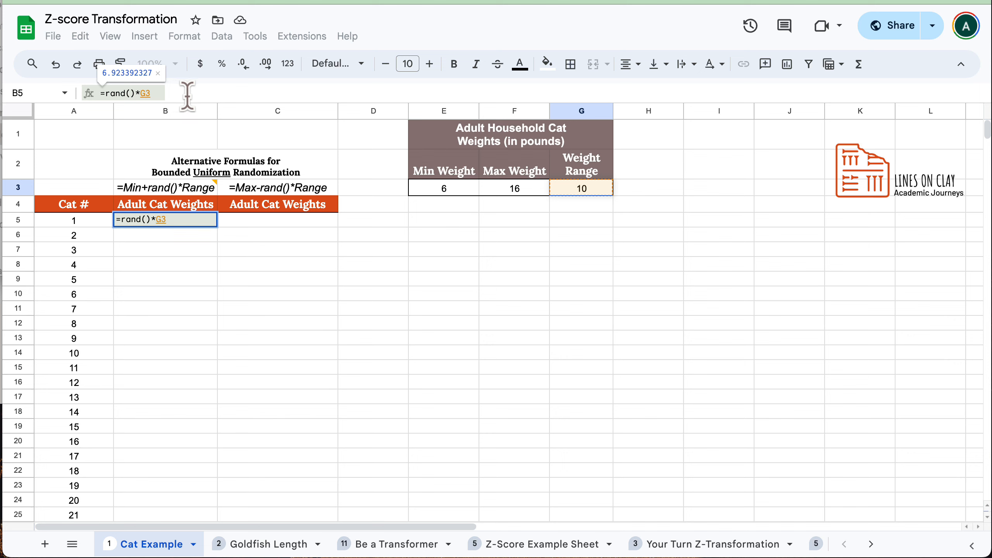
key(F4)
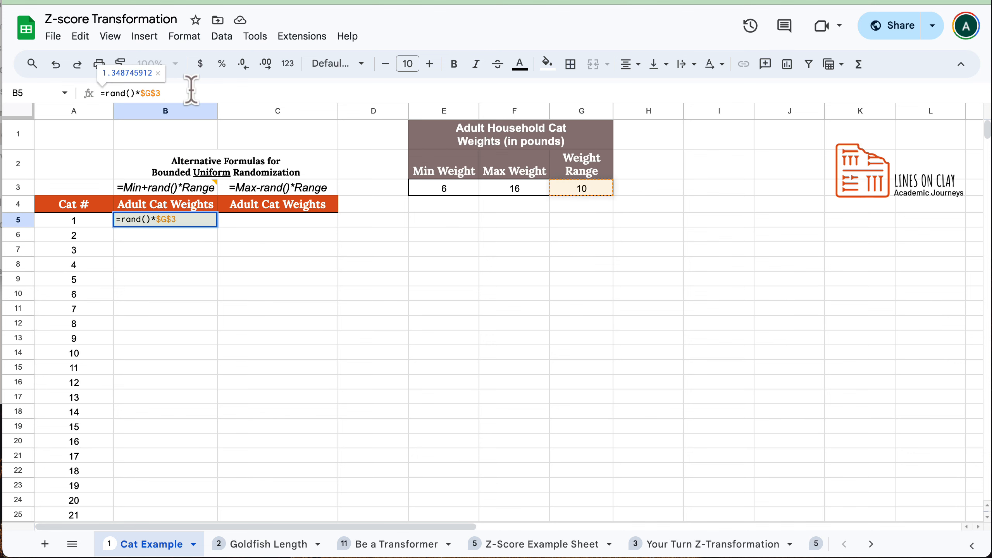
key(Return)
drag(217, 227, 209, 445)
scroll(250, 348, up, 3)
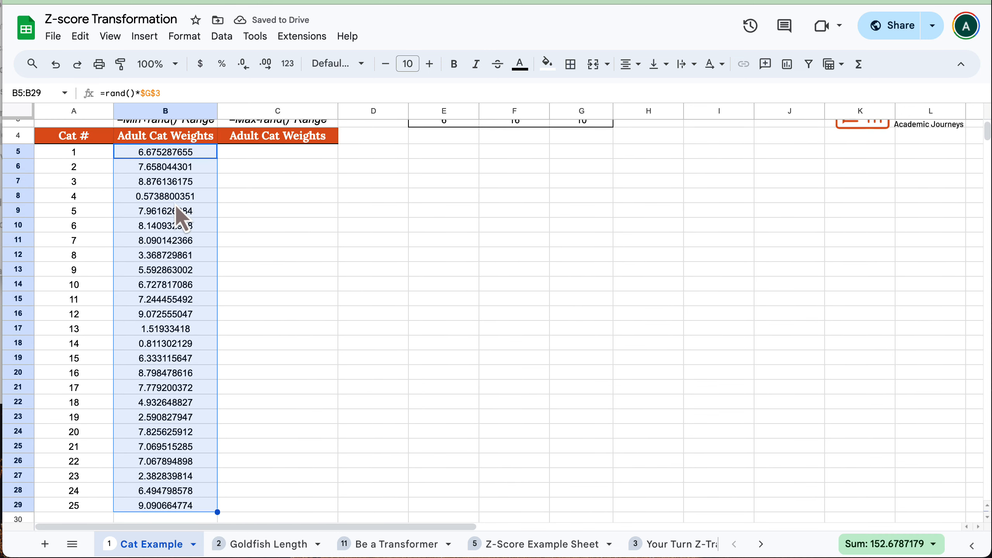
- Examine the generated cat weights down column B against the minimum and maximum weights
click(174, 210)
click(171, 240)
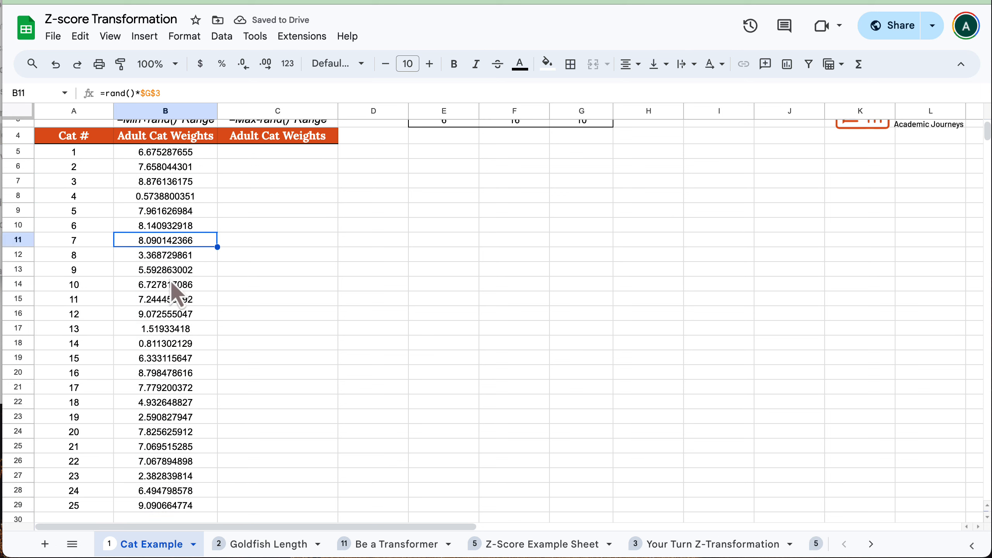
click(171, 285)
click(170, 314)
click(170, 343)
click(169, 388)
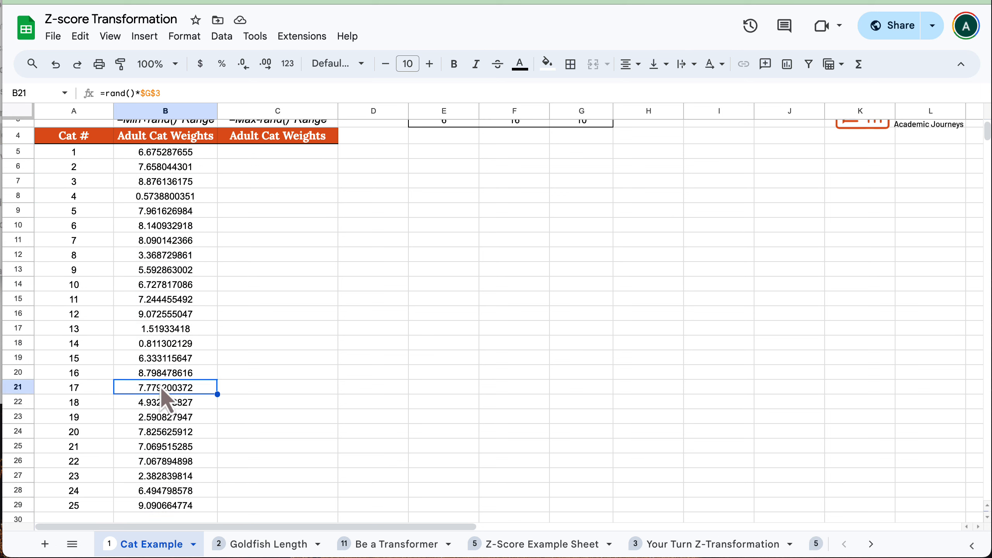
click(165, 432)
click(164, 490)
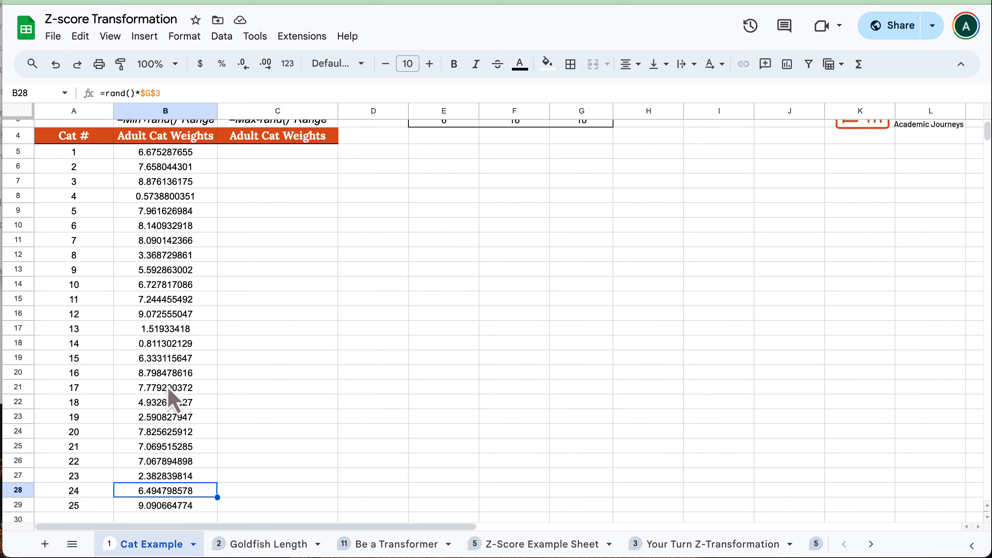
scroll(170, 399, up, 3)
scroll(170, 399, down, 1)
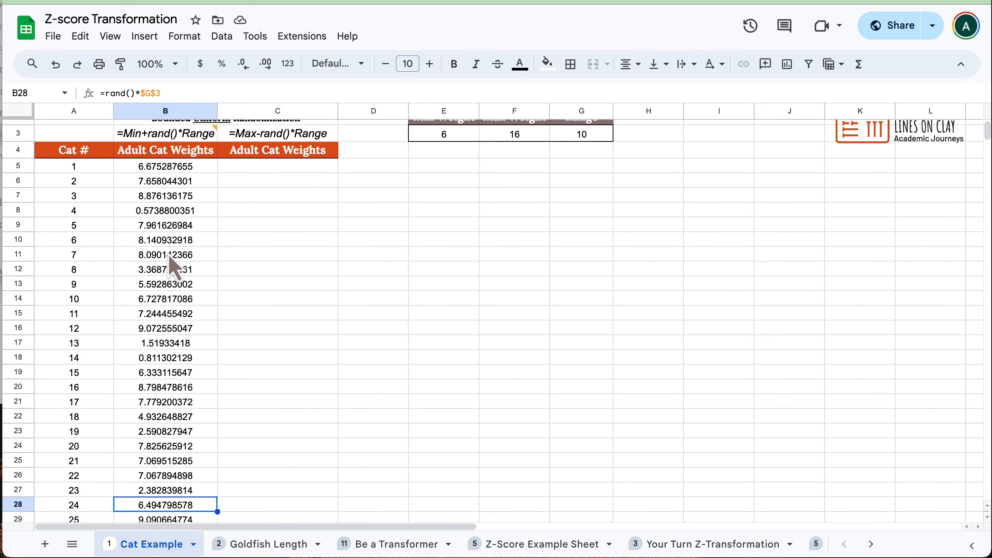
- Add the absolute minimum weight to the formula in B5, making it =rand()*$G$3+$E$3, and fill it down through B29
click(170, 168)
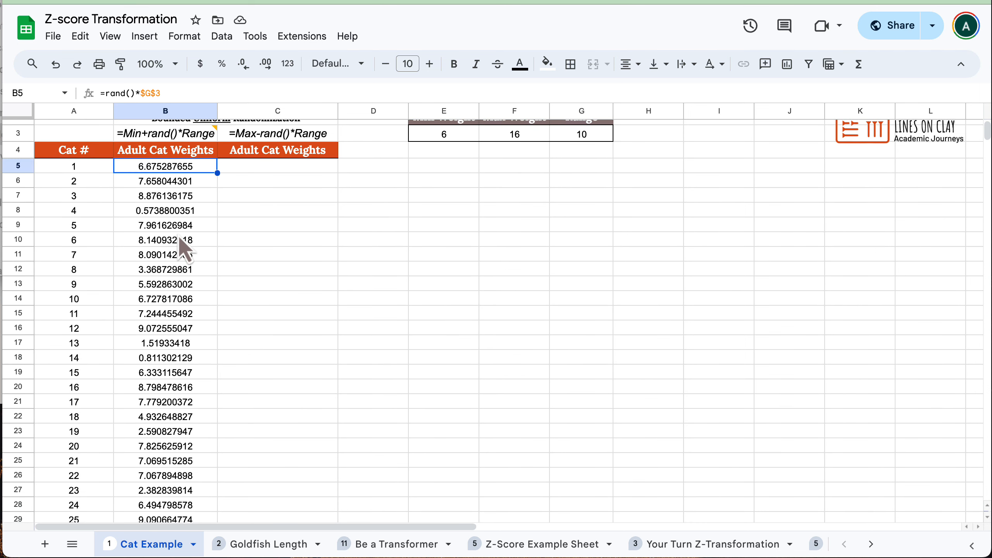
scroll(287, 268, up, 1)
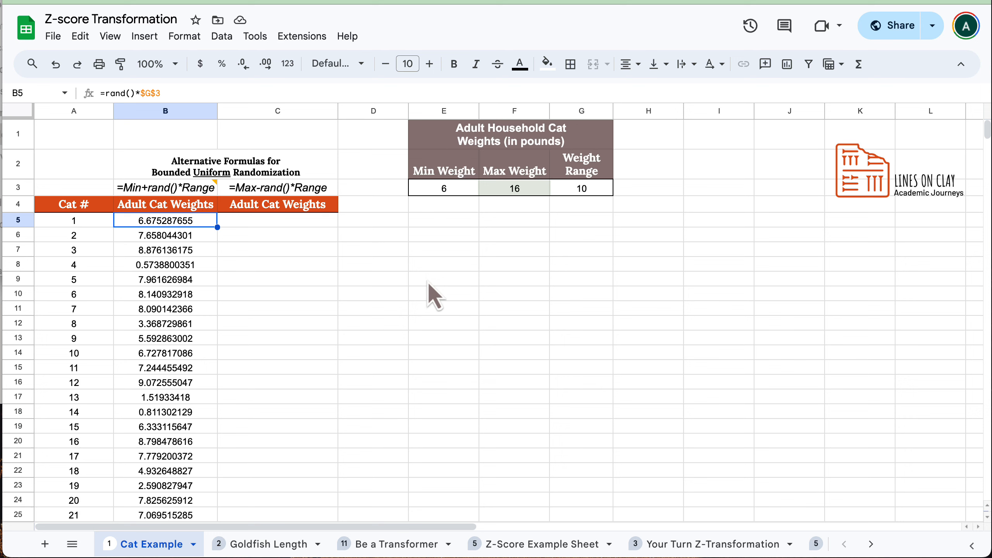
click(173, 94)
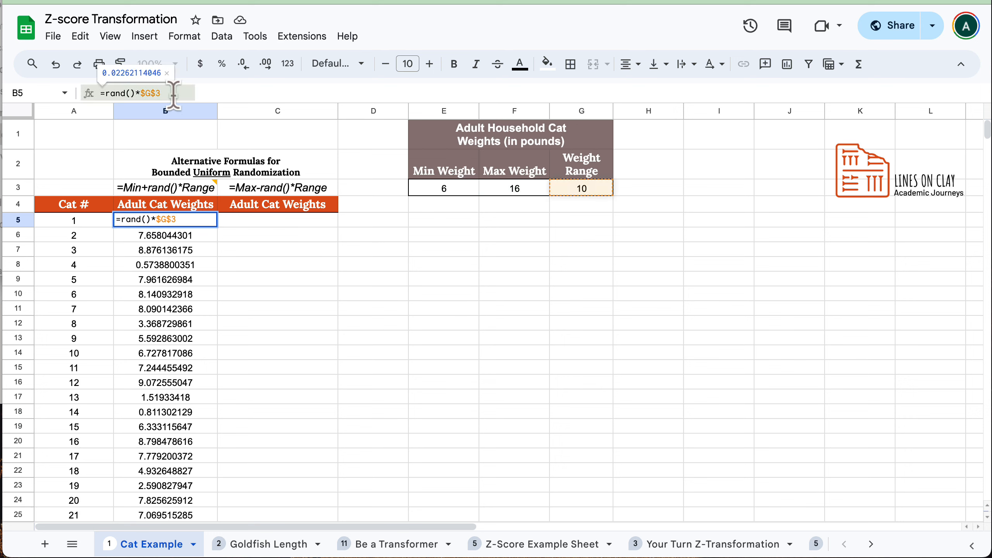
text(+)
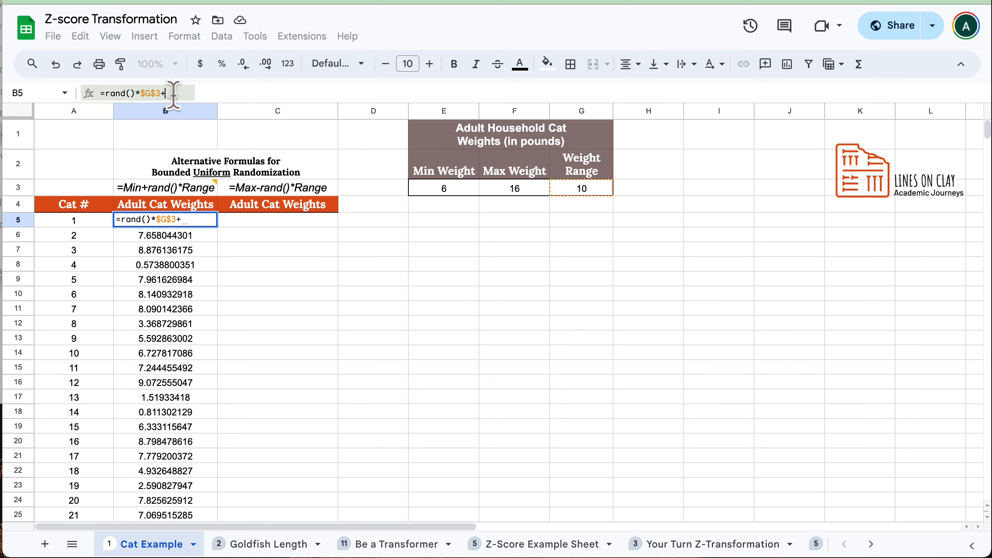
click(420, 188)
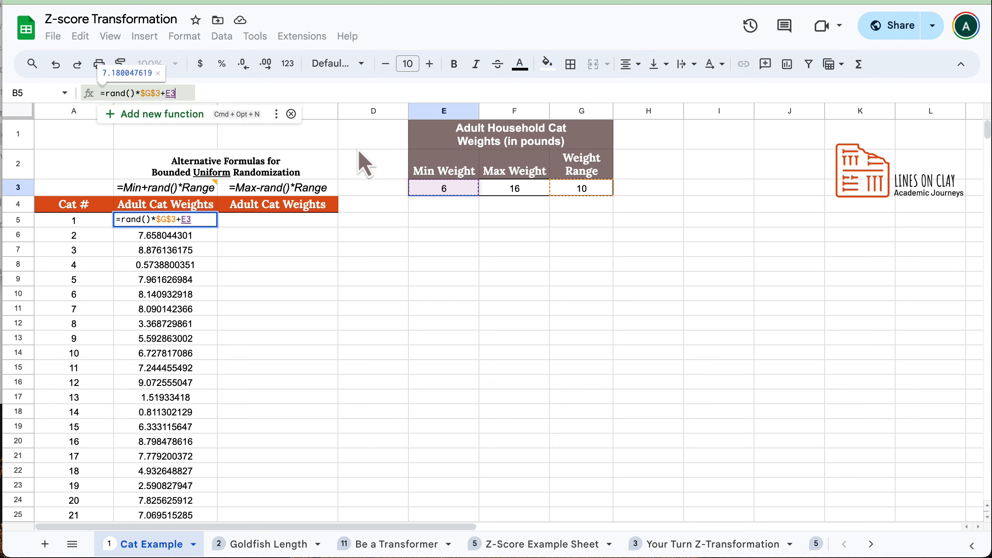
click(167, 93)
key(F4)
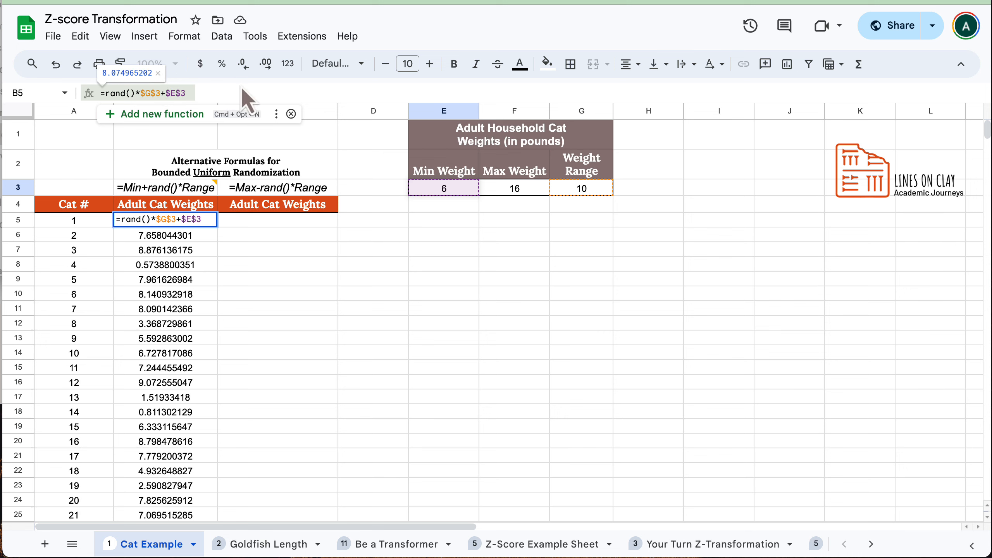
key(Return)
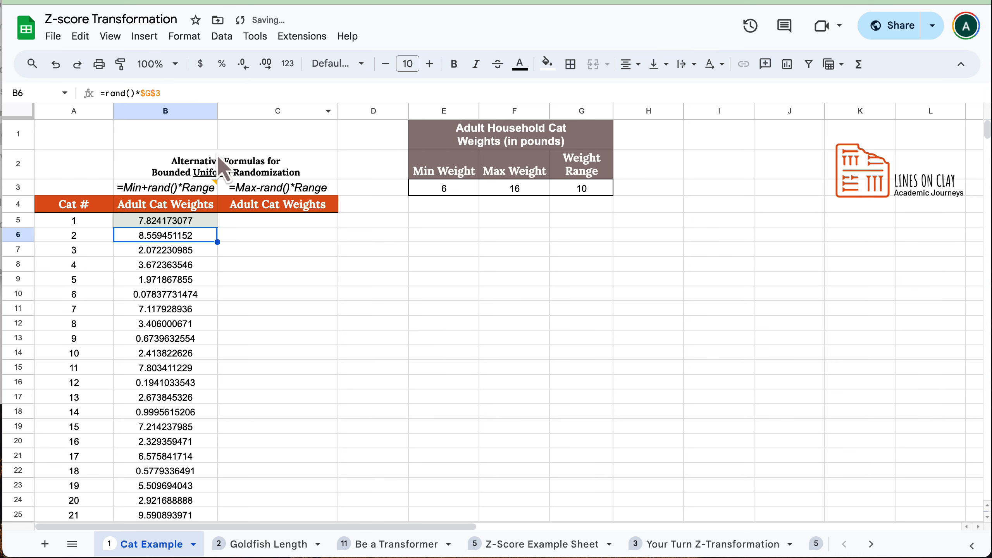
click(213, 221)
drag(214, 226, 210, 393)
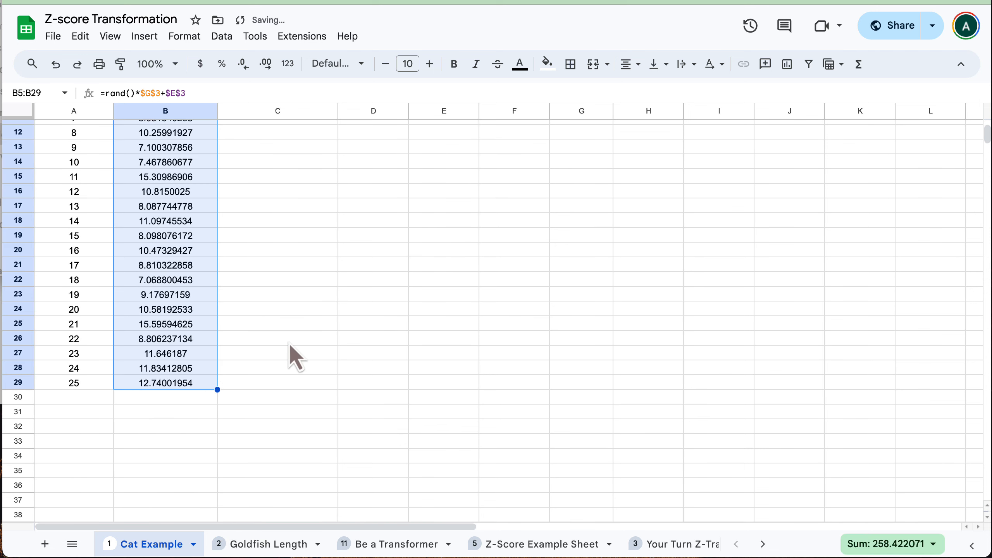
- Check whether the regenerated cat weights in column B lie within the minimum and maximum weights
scroll(288, 342, up, 3)
scroll(288, 341, up, 1)
click(147, 345)
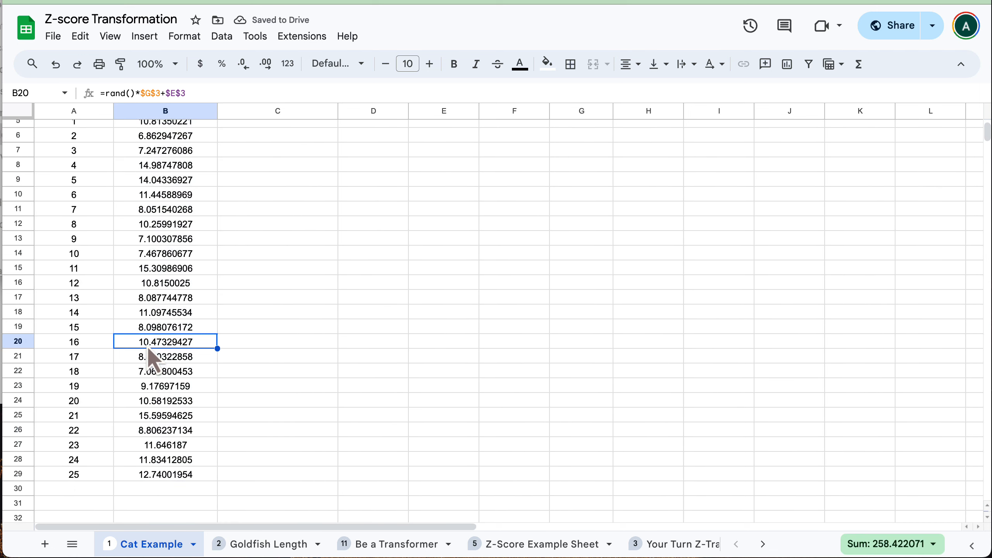
key(Down)
key(Down)
key(Down)
key(Up)
key(Up)
key(Up)
key(Up)
key(Up)
key(Up)
key(Up)
key(Up)
key(Up)
key(Up)
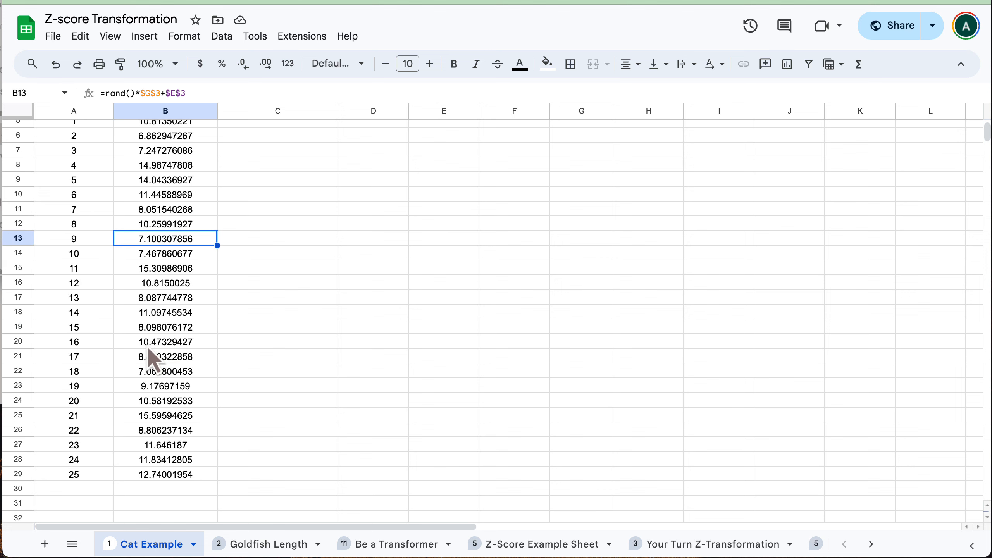
key(Up)
key(Up)
scroll(200, 384, up, 3)
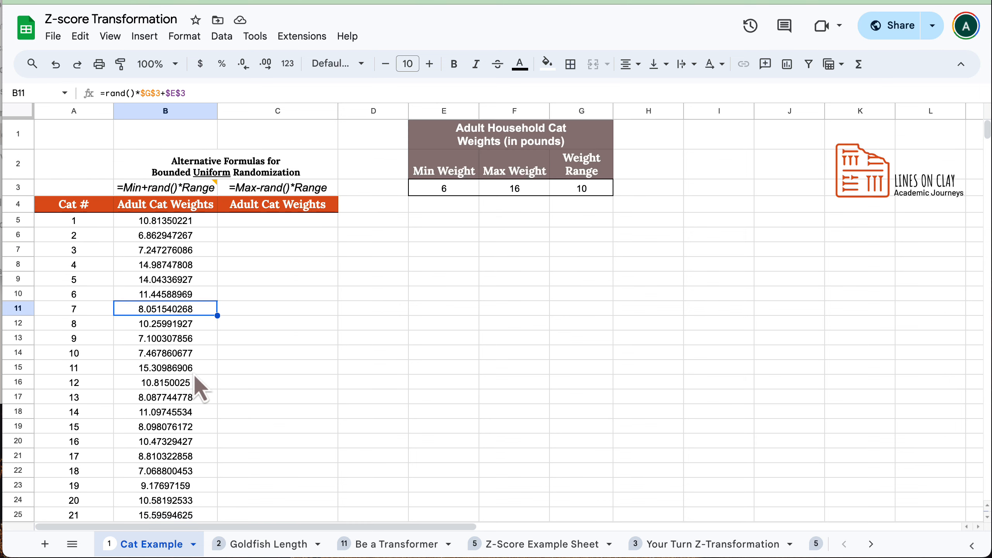
- Enter the max-minus formula =$F$3-rand()*$G$3 in C5 and fill it down through C29
click(262, 225)
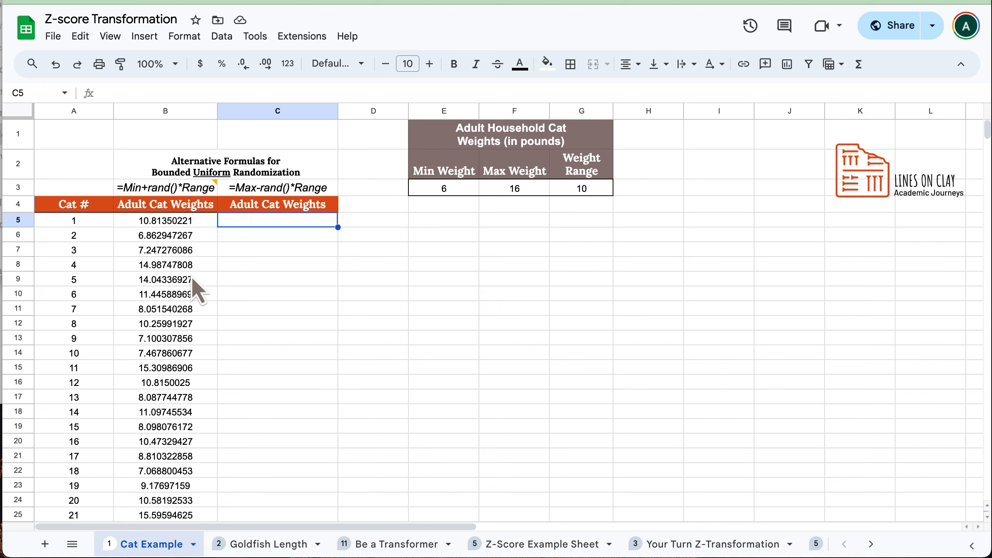
text(=)
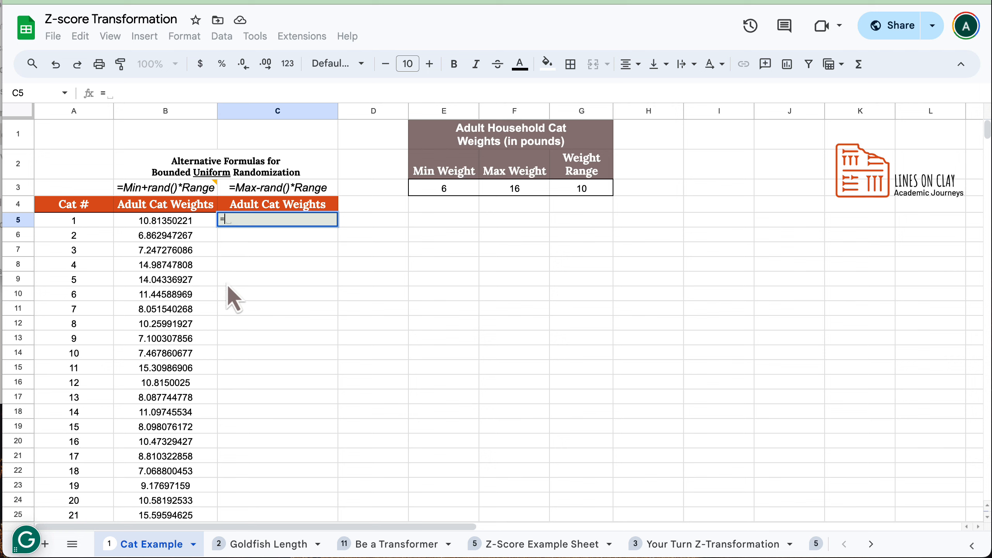
click(542, 189)
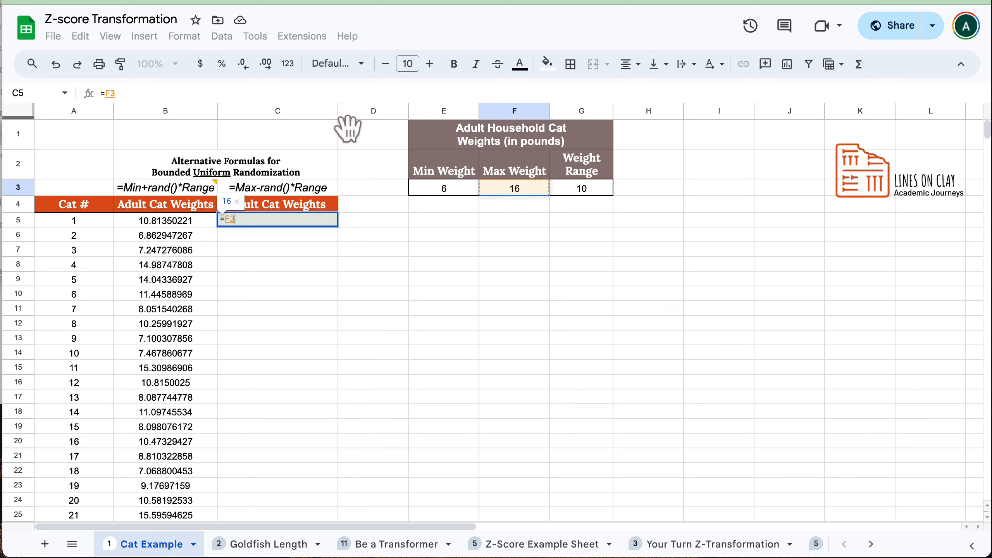
click(106, 92)
text($)
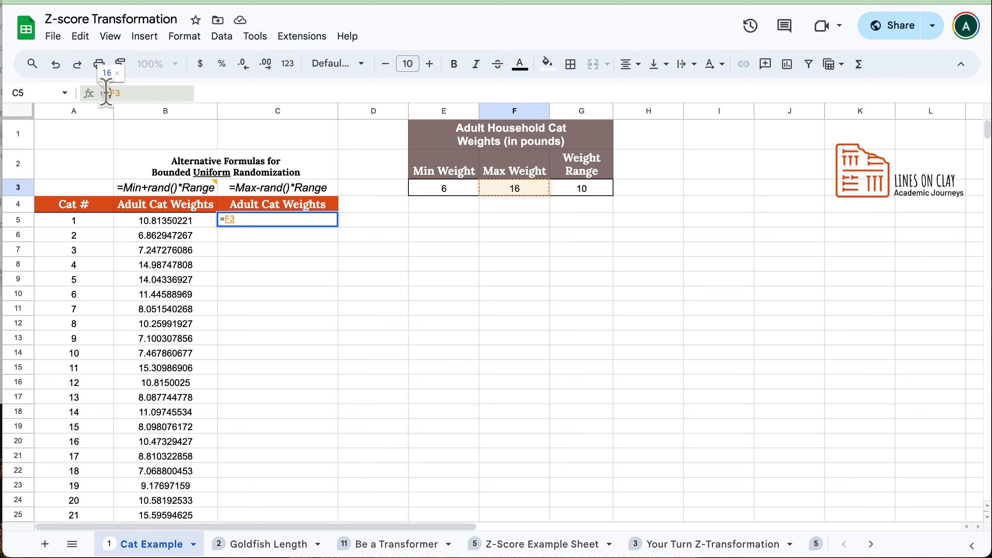
key(Right)
text($3)
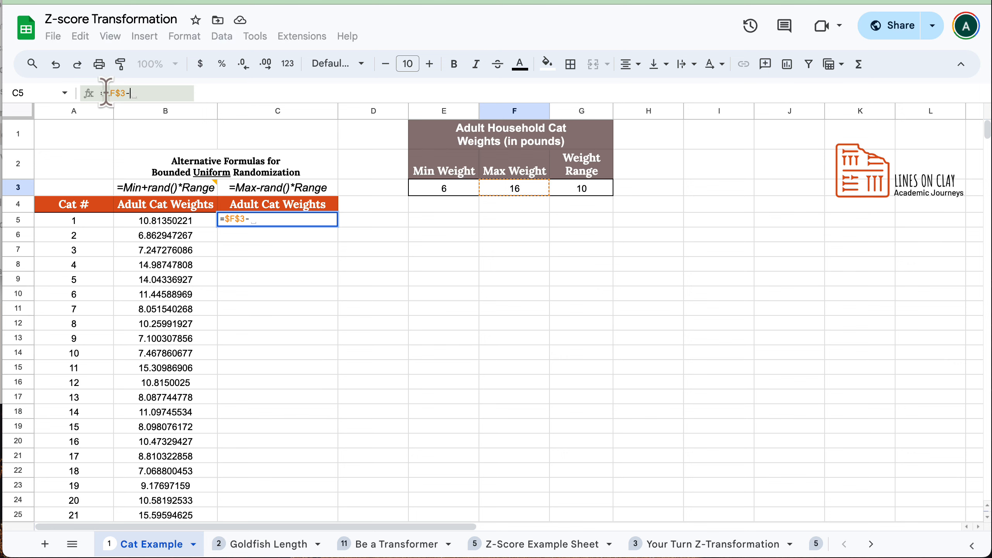
text(-rand())
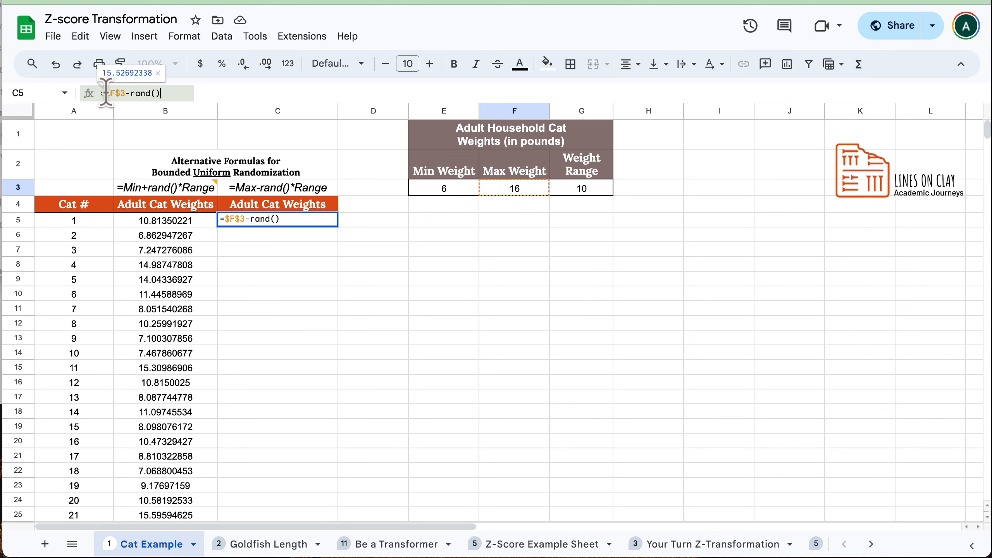
text(*)
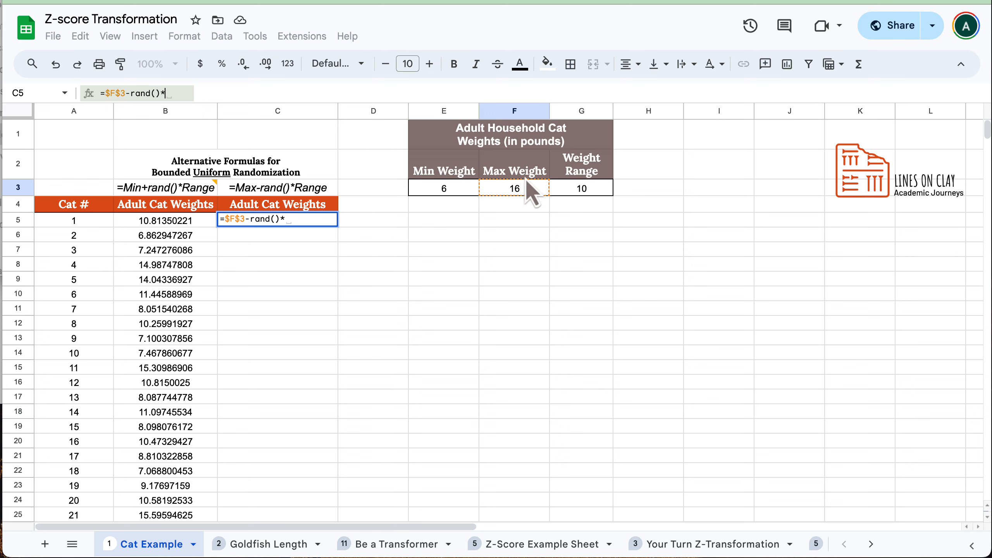
click(570, 190)
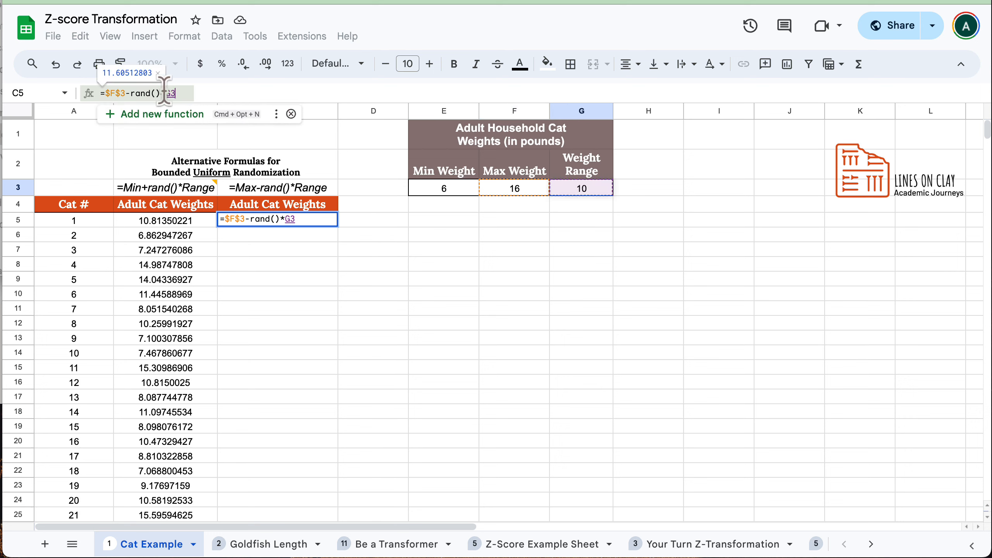
key(F4)
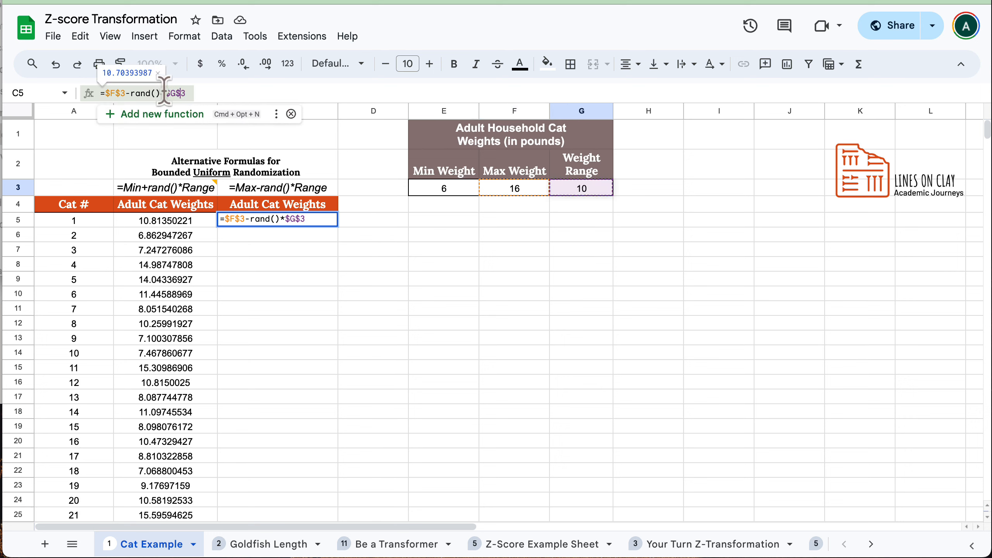
key(Return)
key(super+Return)
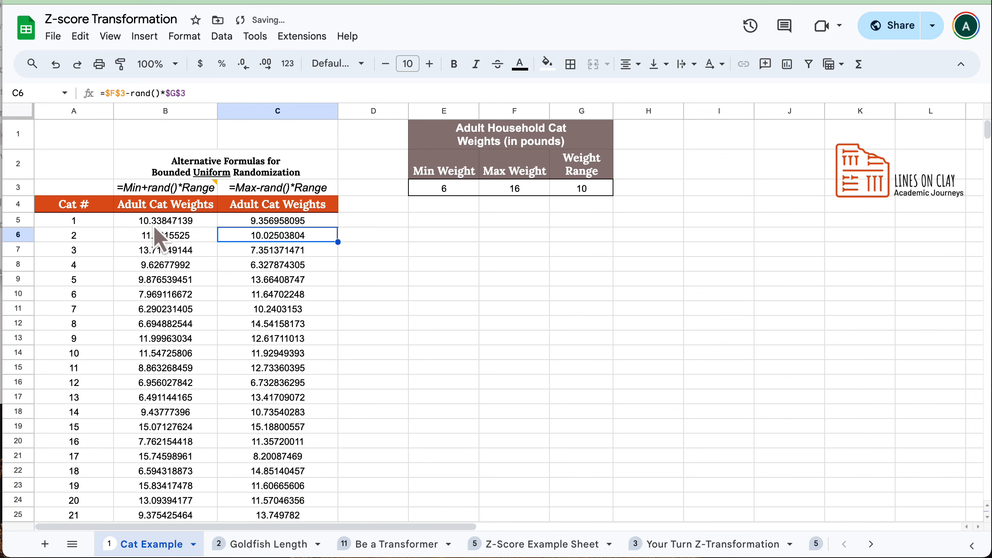
- Round the B5 formula to one decimal place, =round(rand()*$G$3+$E$3,1), and fill it down through B29
click(154, 224)
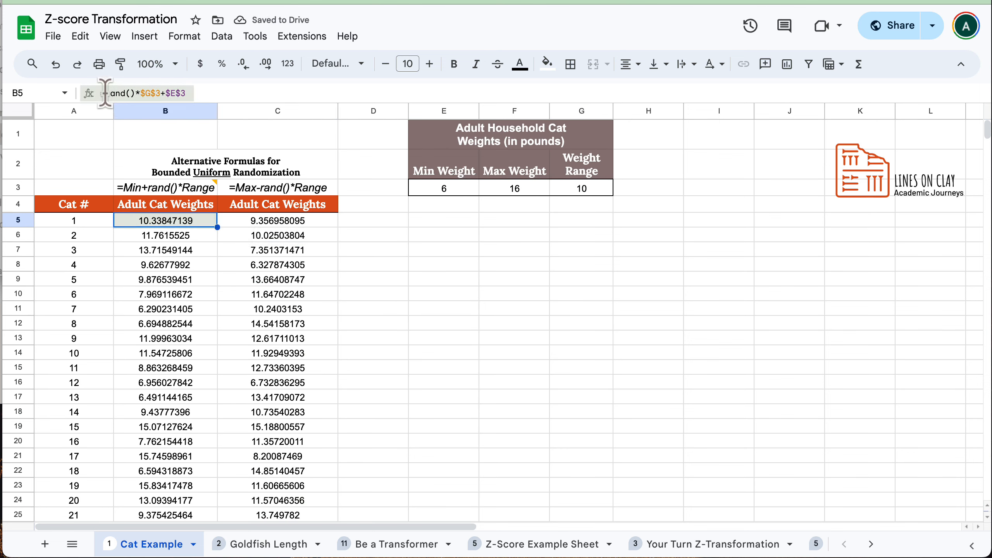
double_click(135, 219)
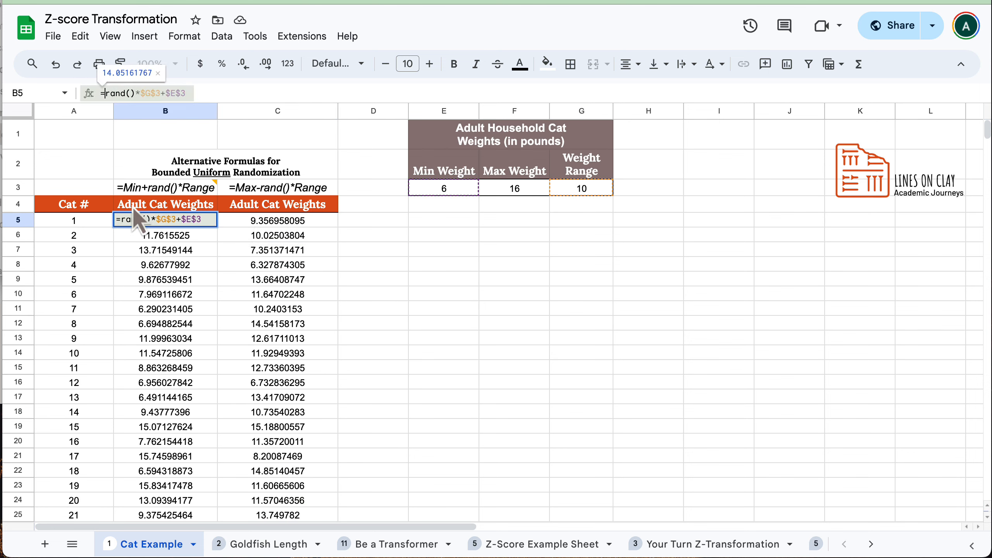
text(round()
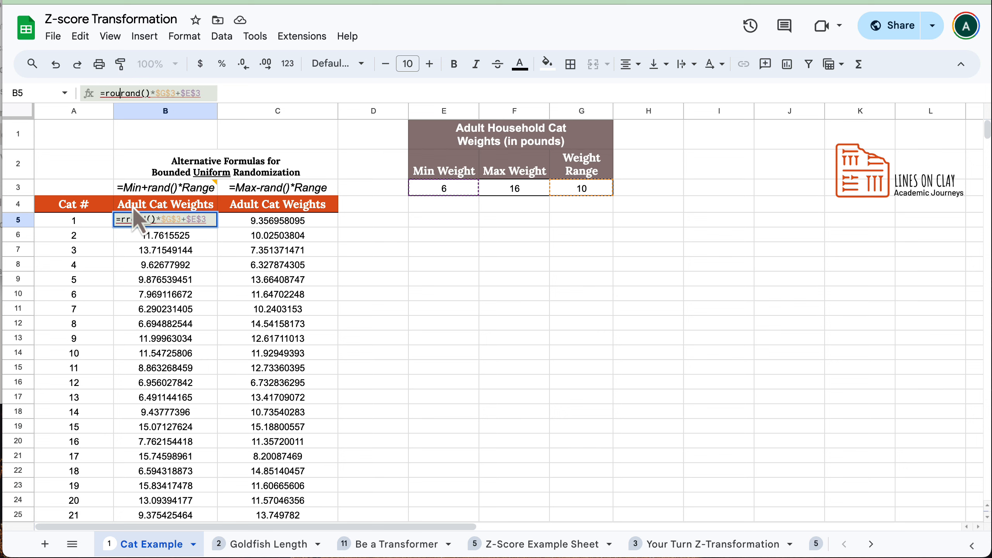
click(221, 93)
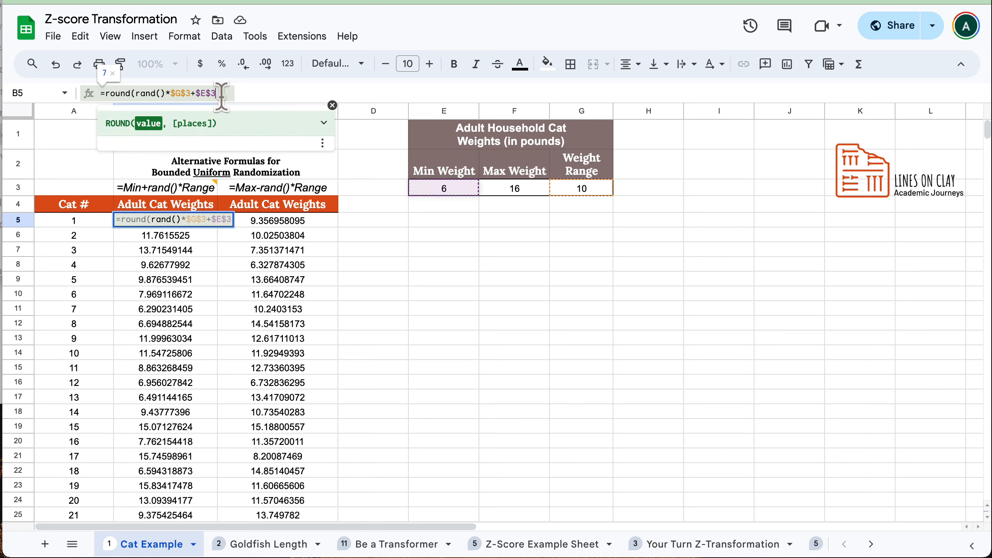
text(,2)
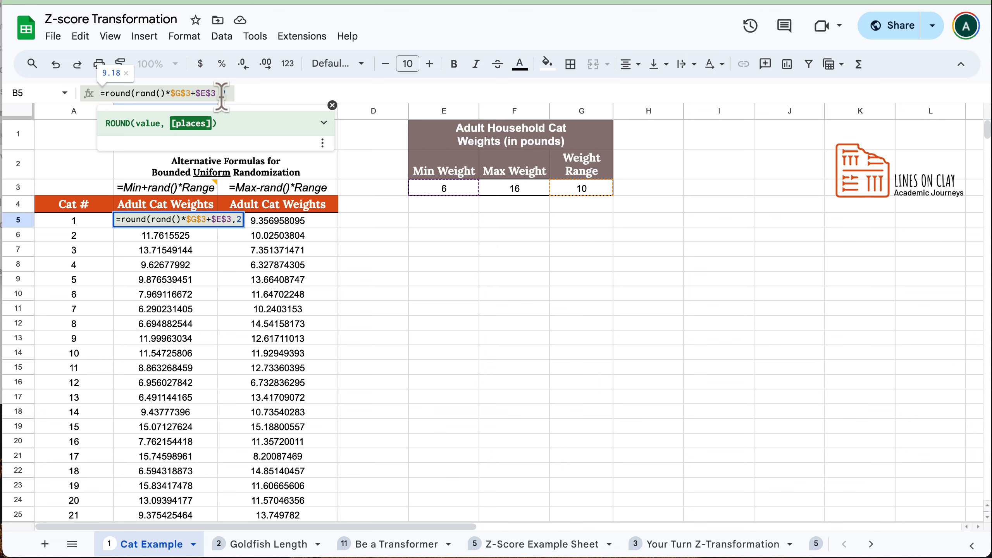
text())
key(Return)
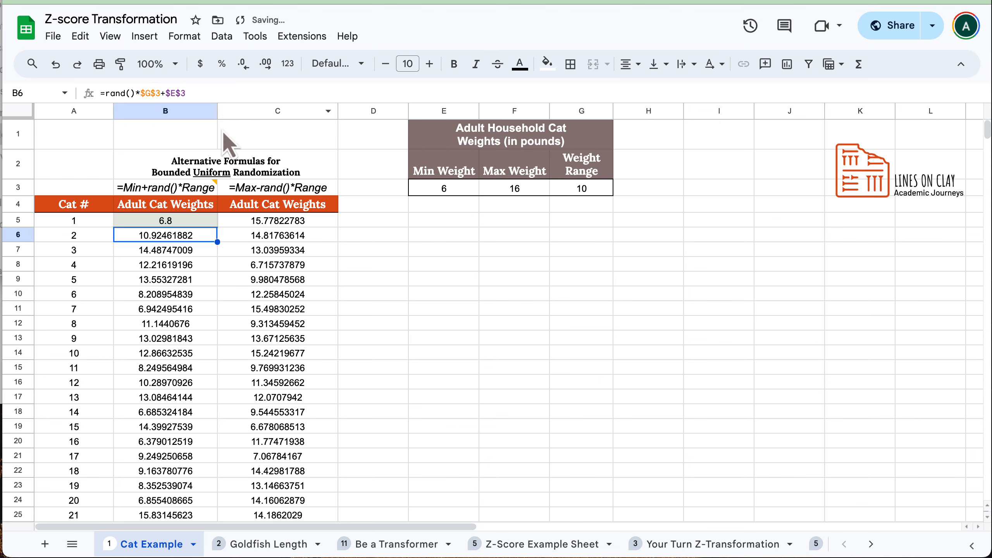
click(208, 220)
drag(217, 227, 162, 186)
scroll(200, 263, up, 2)
scroll(200, 263, up, 5)
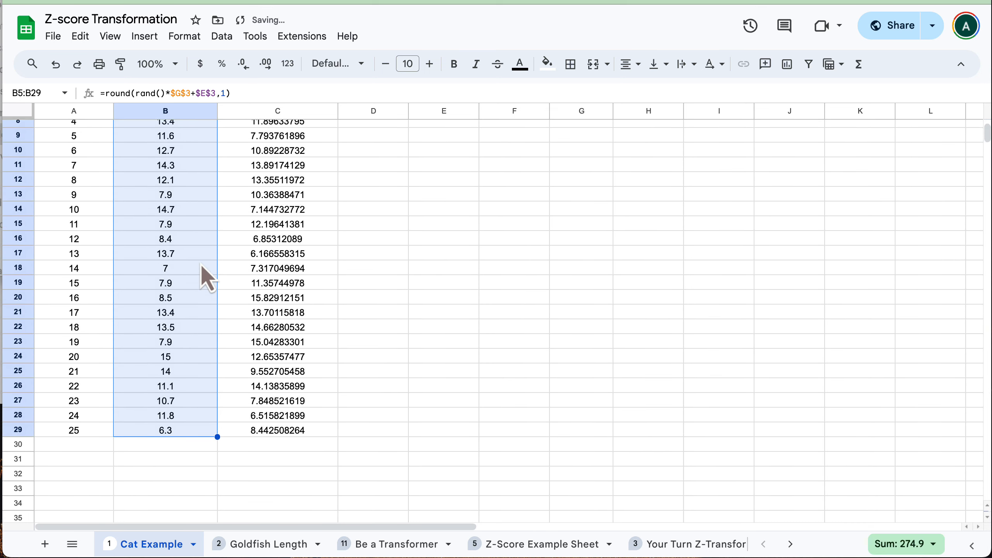
- Round the C5 formula to one decimal place, =round($F$3-rand()*$G$3,1), and fill it down through C29
click(232, 220)
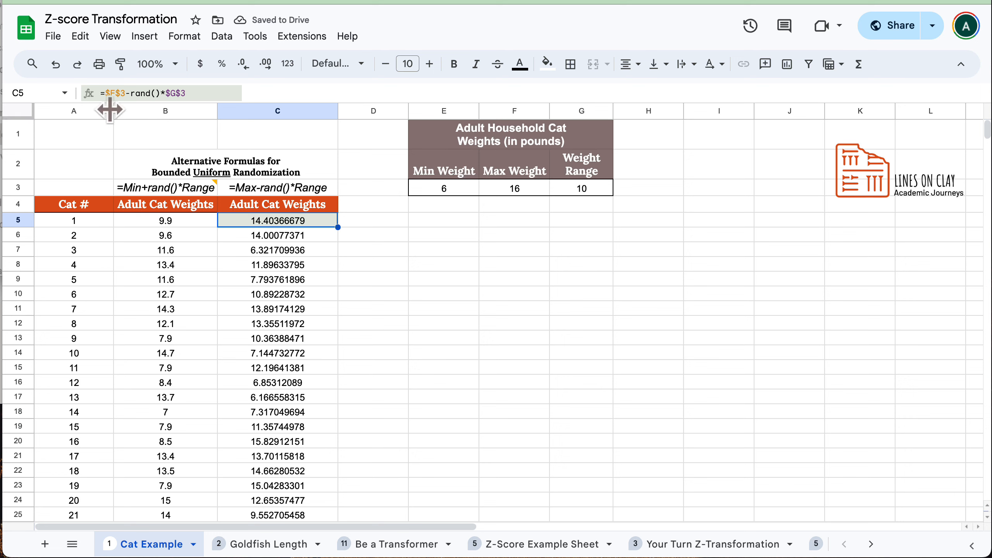
click(104, 93)
text(round()
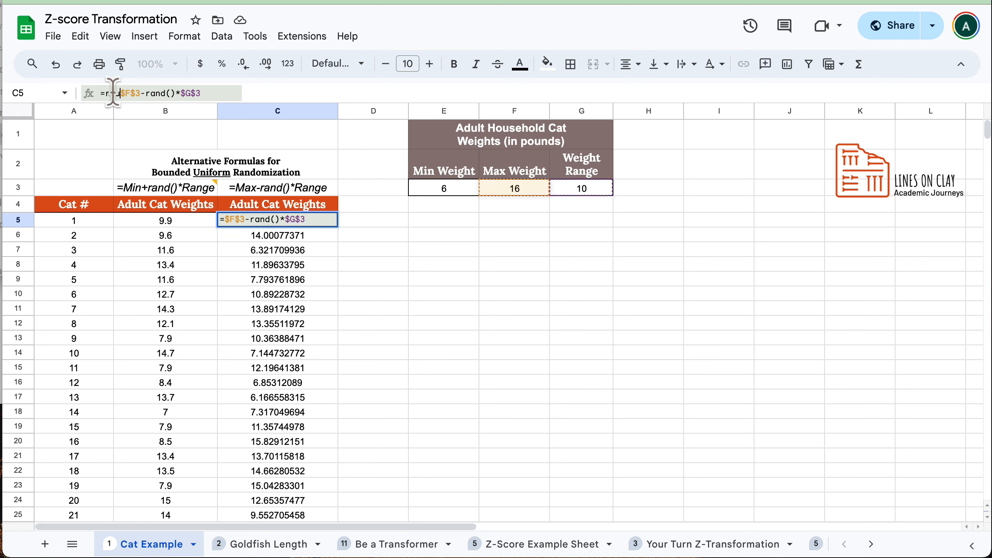
click(225, 93)
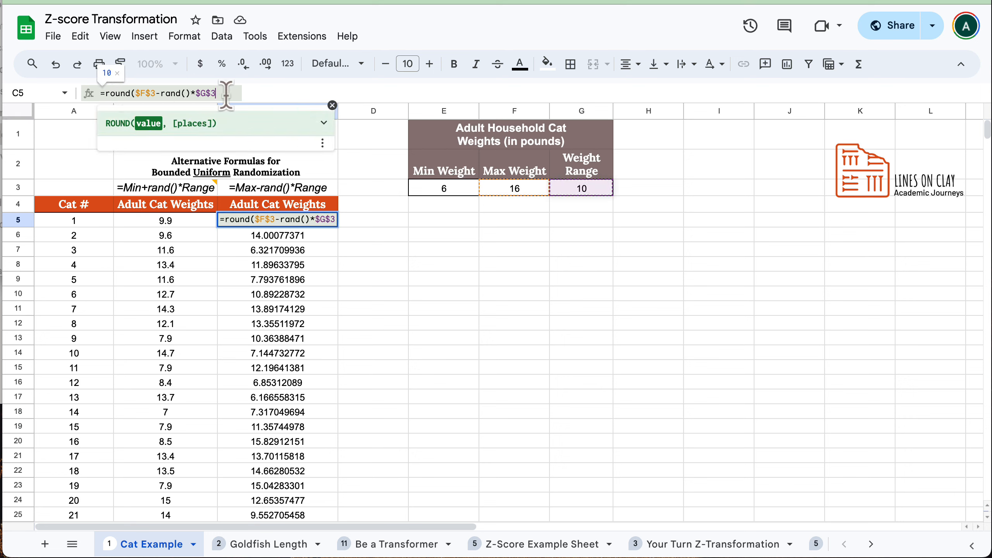
text(,1))
key(Return)
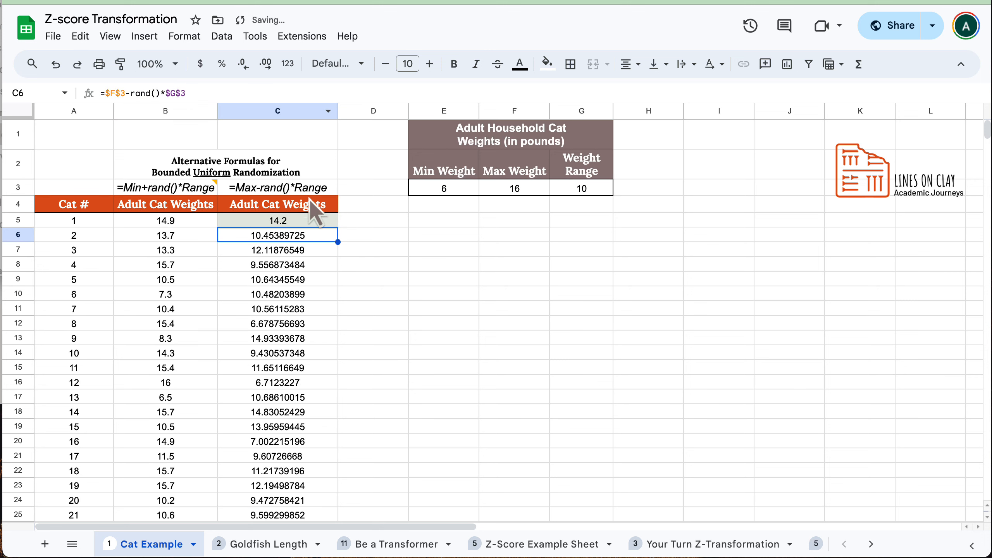
click(319, 220)
drag(337, 226, 336, 466)
scroll(398, 332, up, 2)
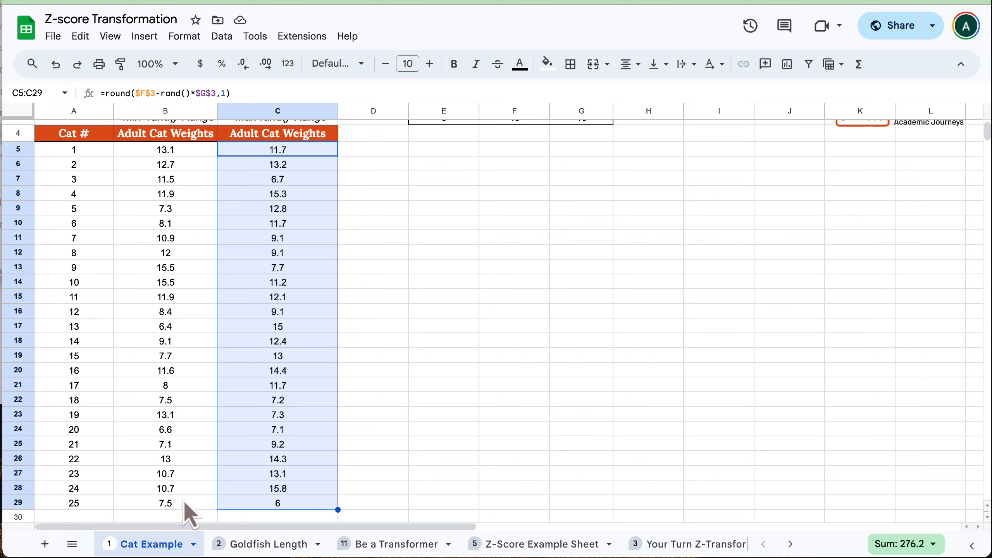
click(399, 254)
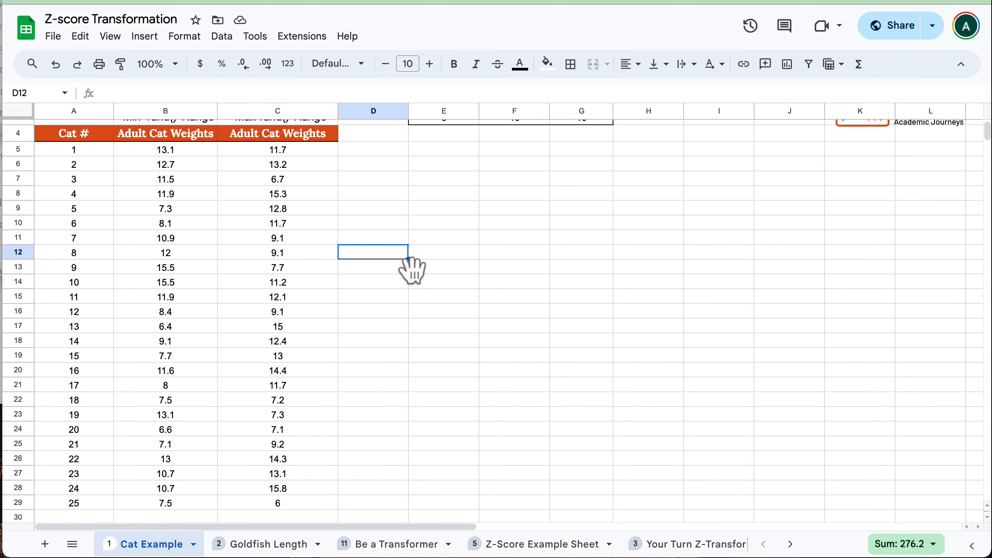
- Insert a scatter chart of both cat weight columns, B5:C29, and place it below the Adult Household Cat Weights table
drag(190, 150, 283, 504)
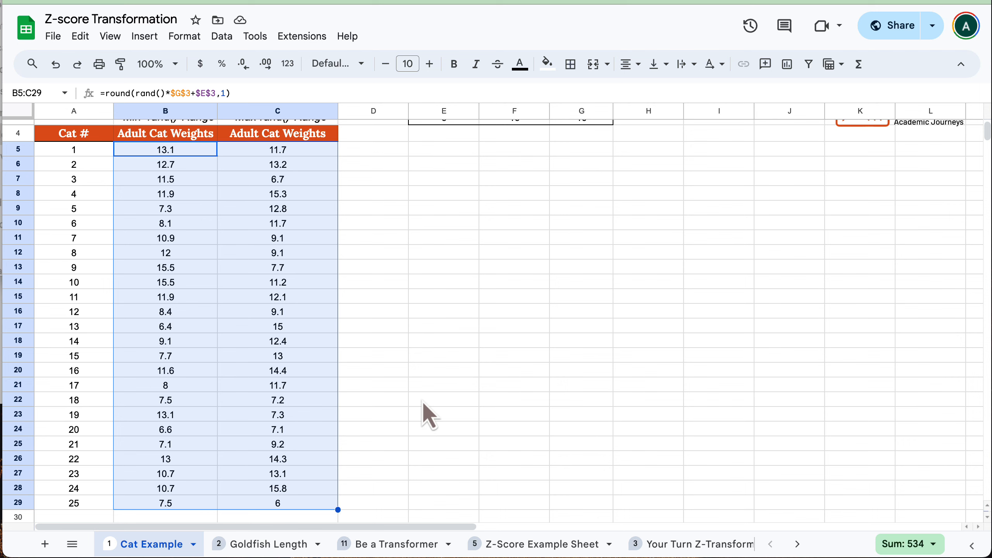
scroll(416, 369, up, 3)
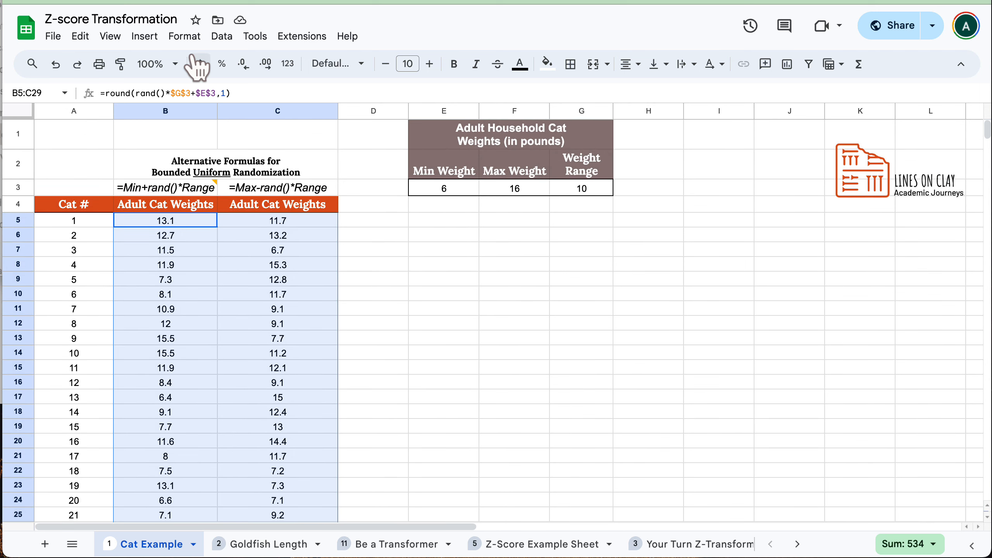
click(144, 36)
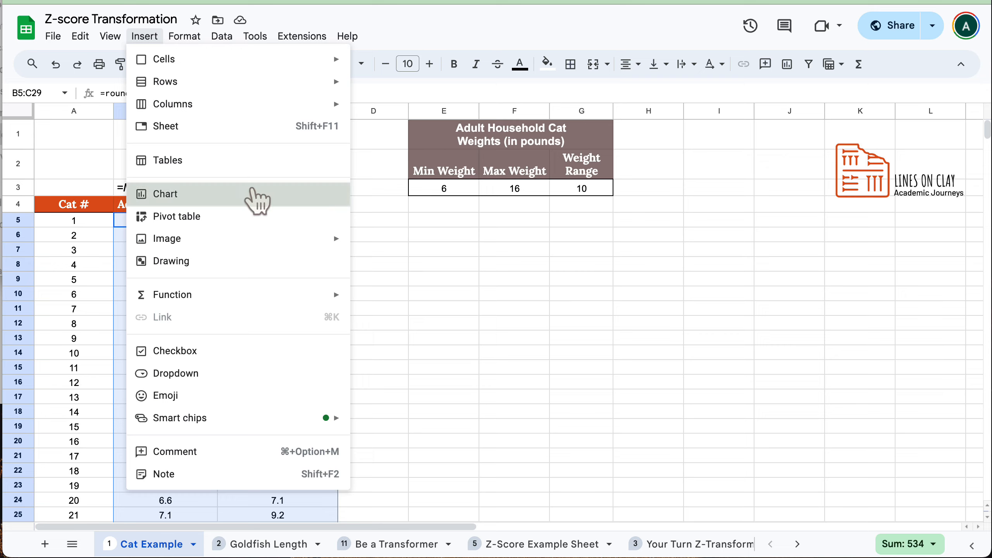
click(258, 195)
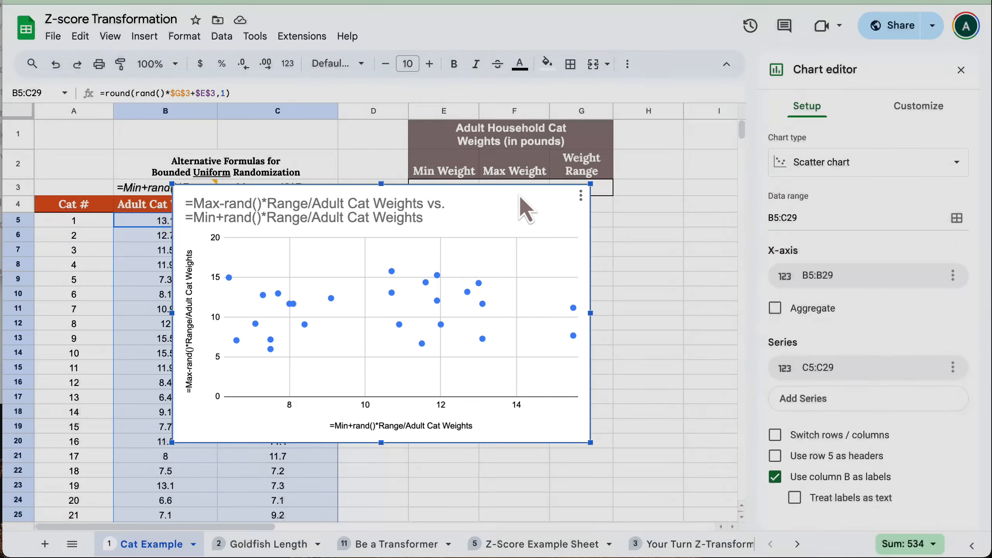
drag(519, 194, 704, 247)
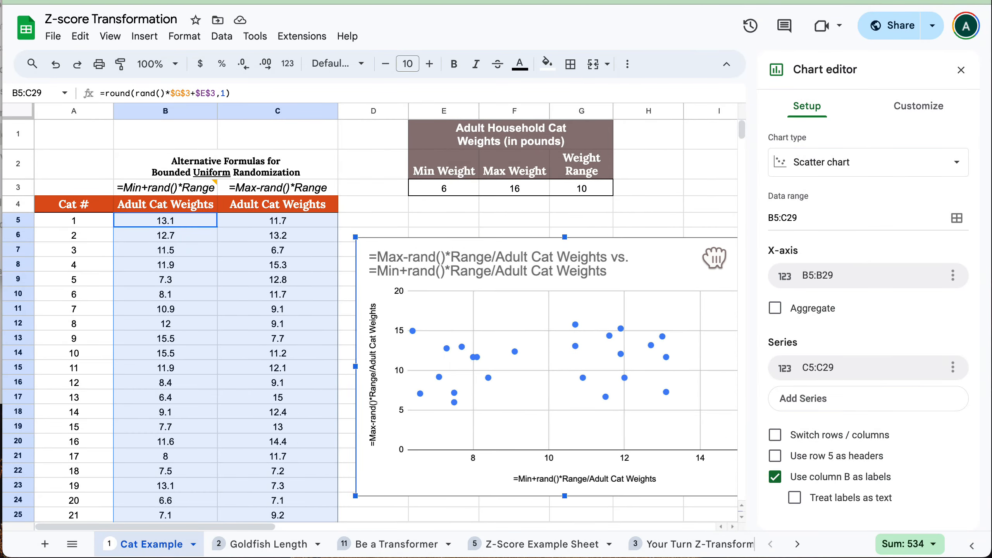
click(714, 192)
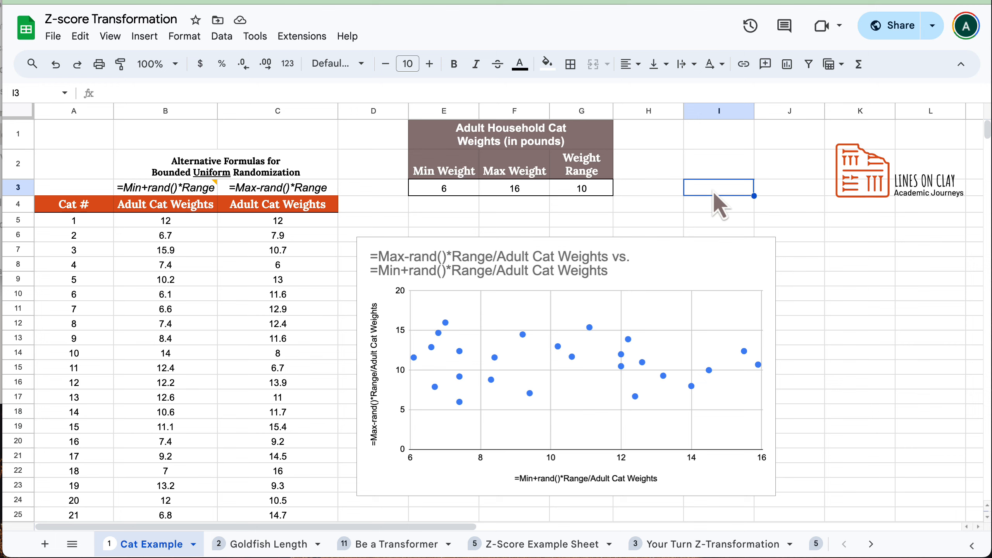
- Set the minimum cat weight in E3 to 5 and the maximum cat weight in F3 to 20
key(Left)
key(Left)
key(Left)
key(Left)
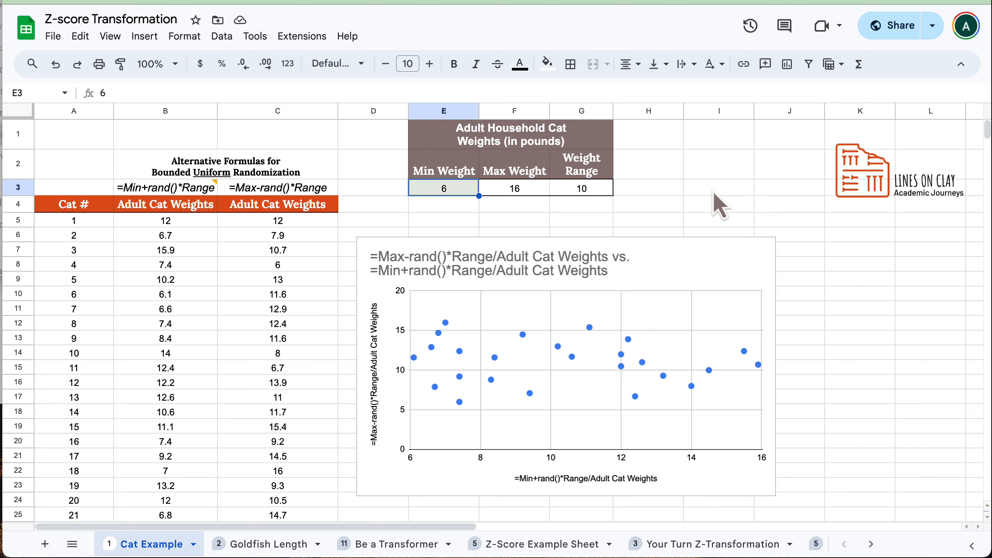
text(5)
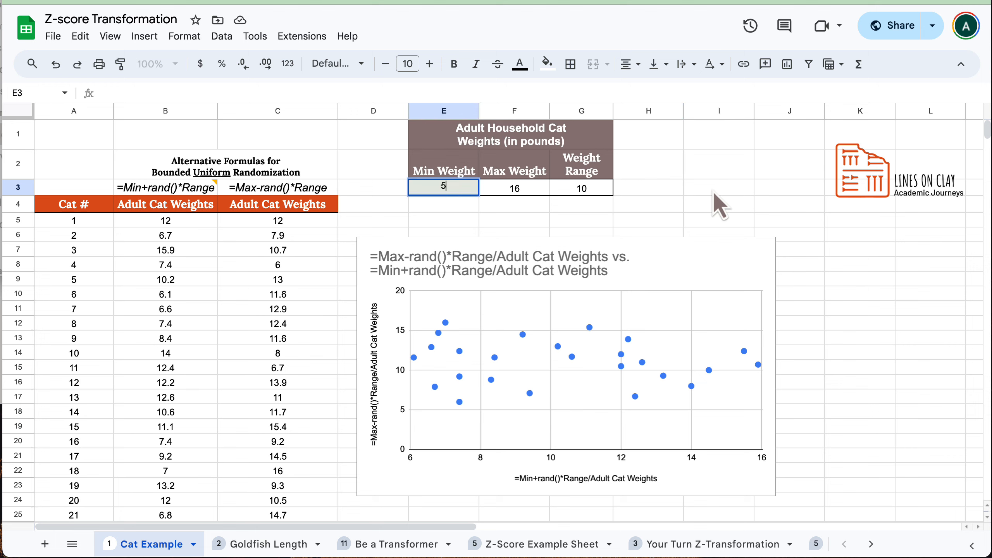
key(Tab)
text(20)
key(Return)
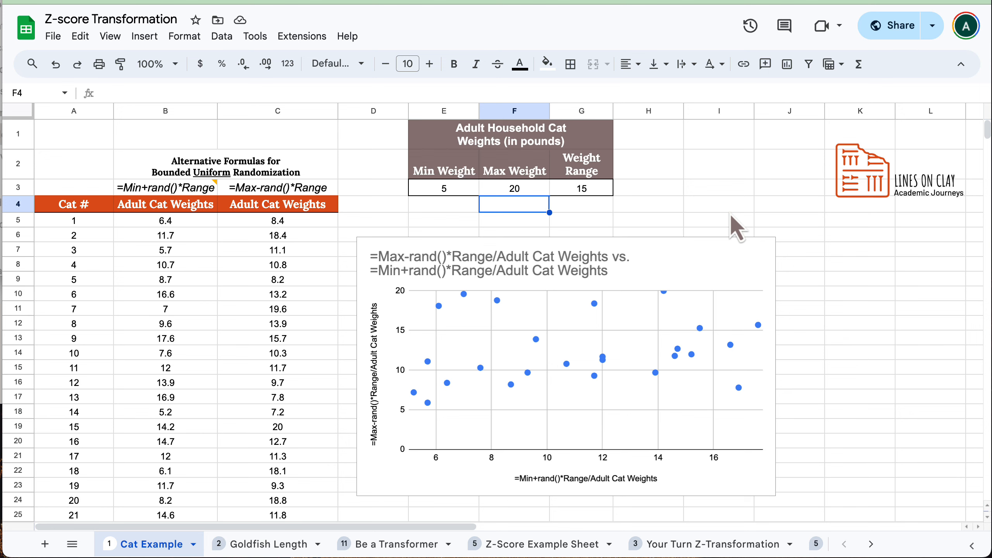
- Open the Goldfish Length sheet
click(290, 553)
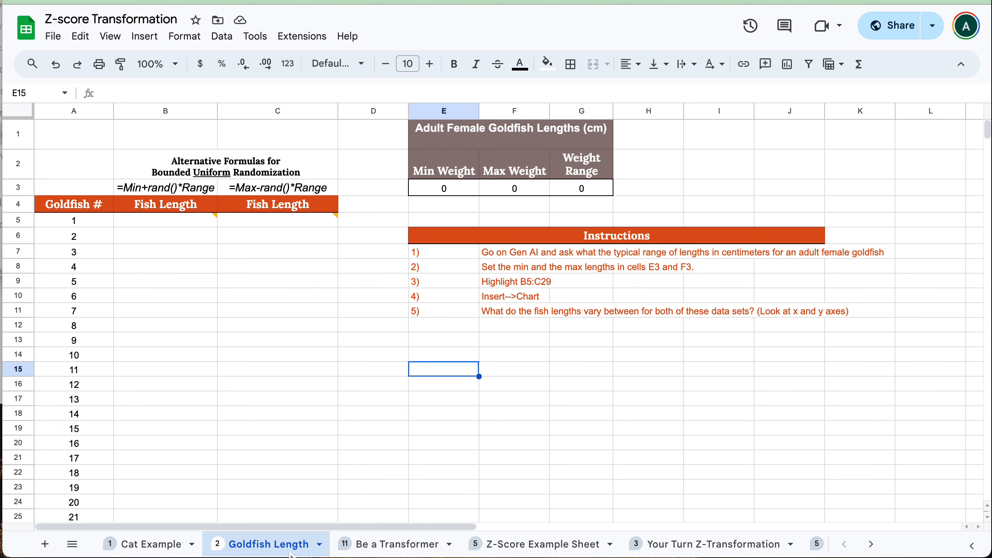